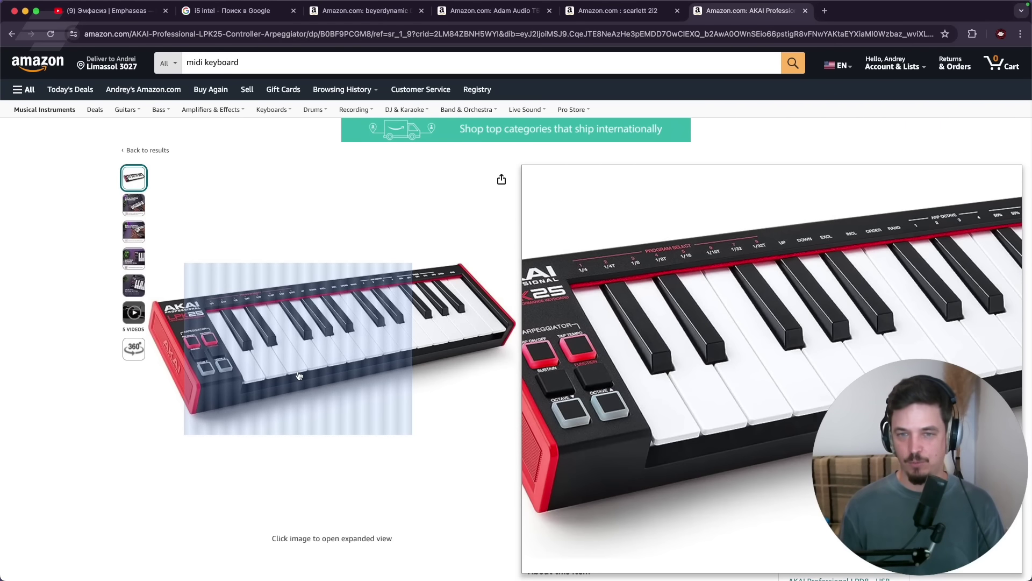
# Return to the midi keyboard search results and open the Arturia KeyLab Essential mk3 listing.
pyautogui.rightClick(299, 376)
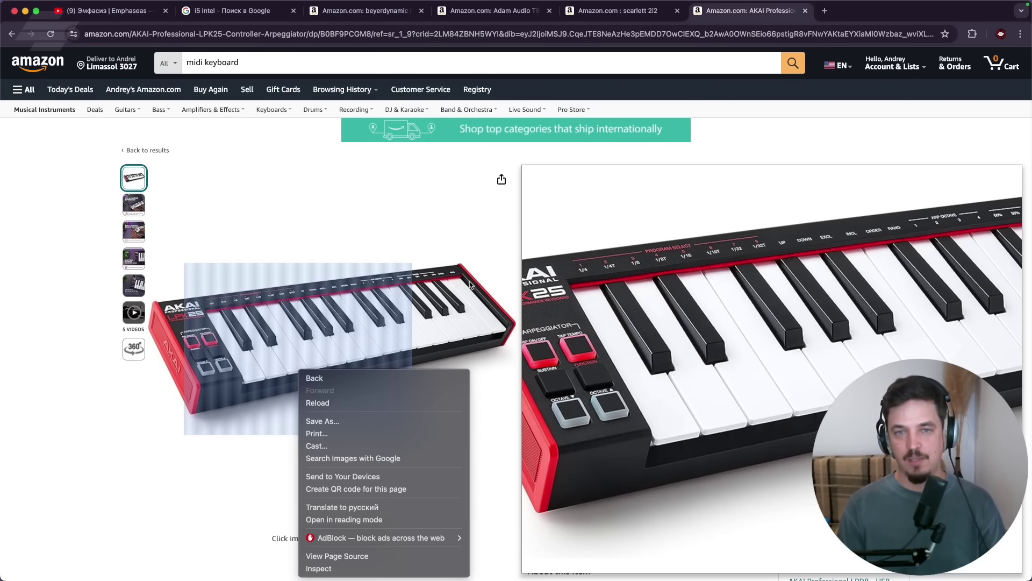
pyautogui.click(294, 225)
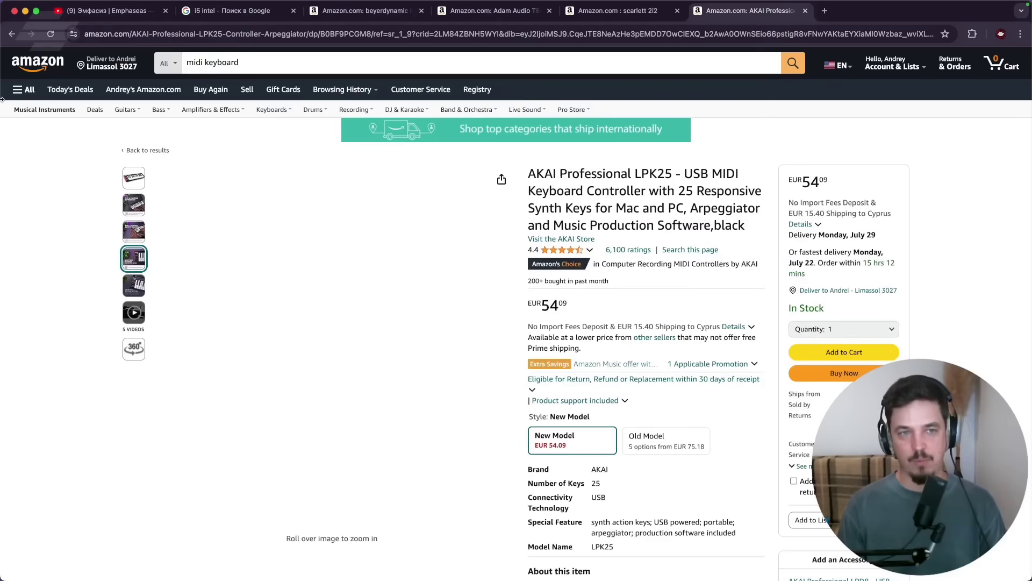
pyautogui.click(147, 150)
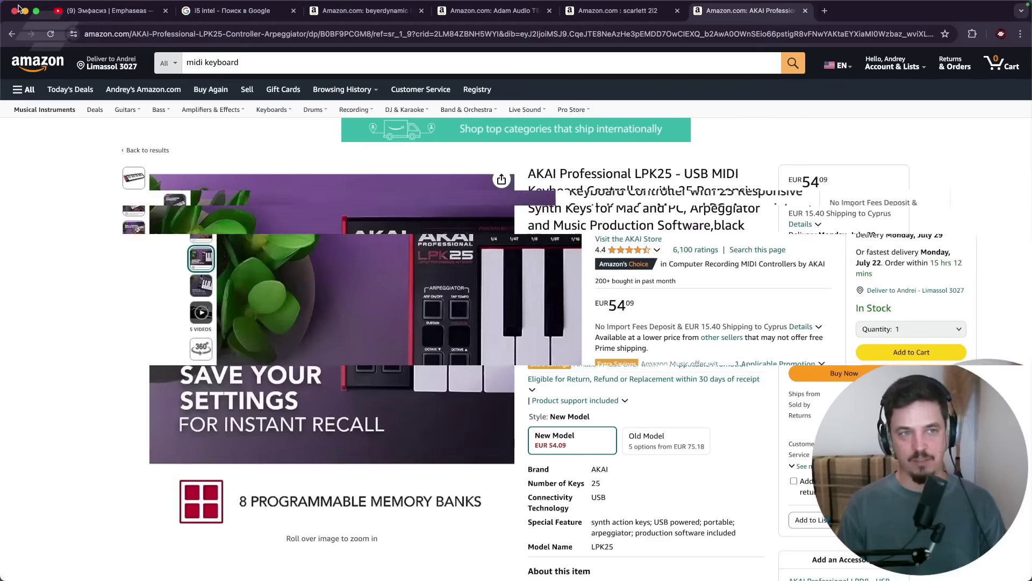
pyautogui.scroll(-5, 586, 388)
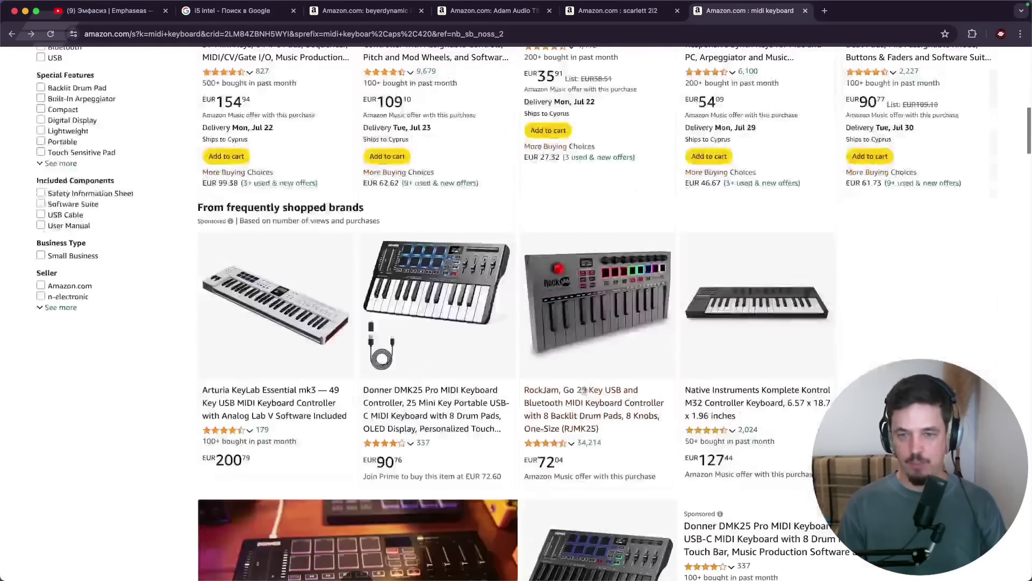
pyautogui.click(299, 323)
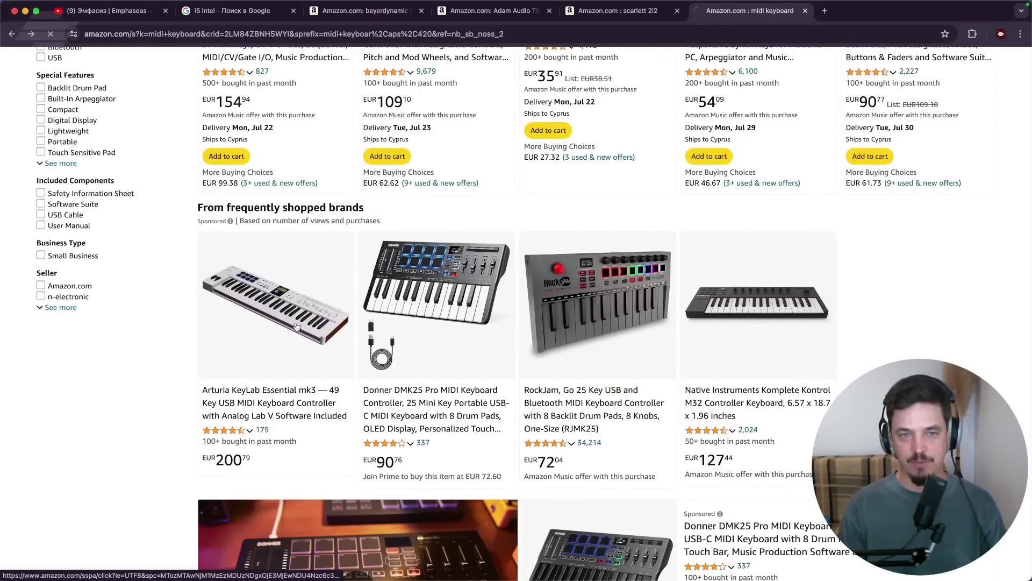
# Inspect the product images of the Arturia KeyLab Essential mk3 and the Native Instruments Komplete Kontrol M32 keyboards.
pyautogui.moveTo(178, 280)
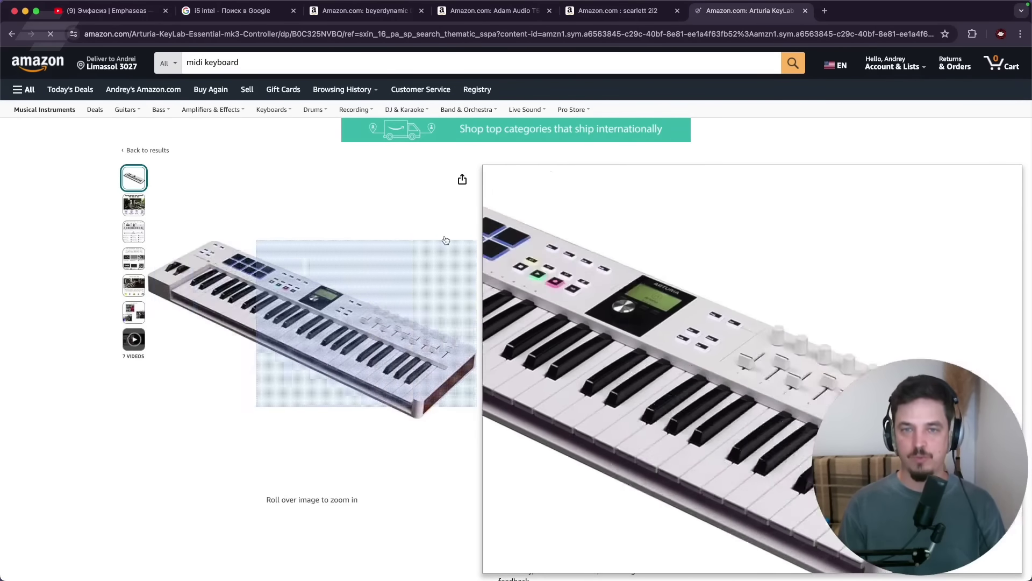
pyautogui.moveTo(127, 261)
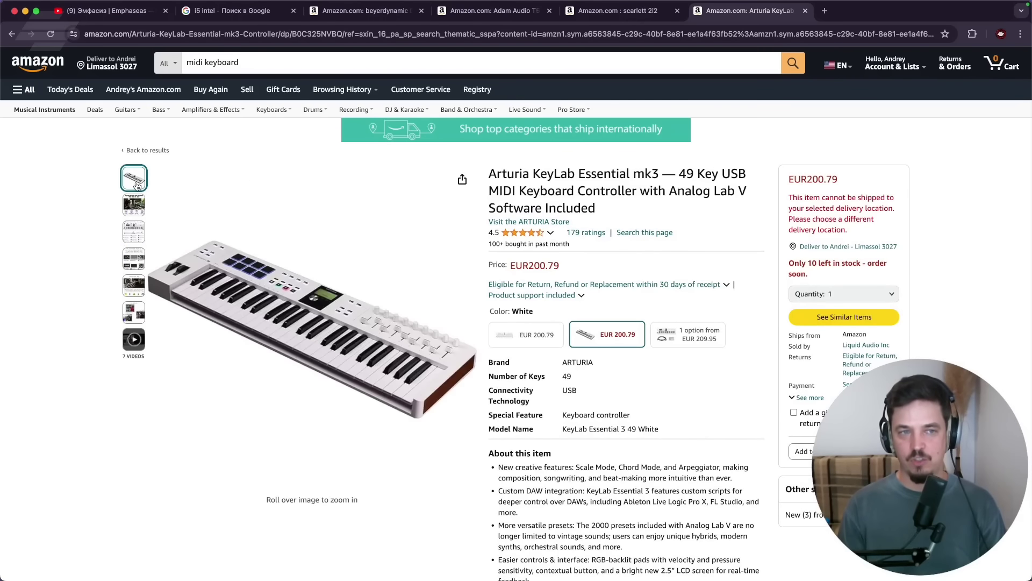
pyautogui.click(183, 266)
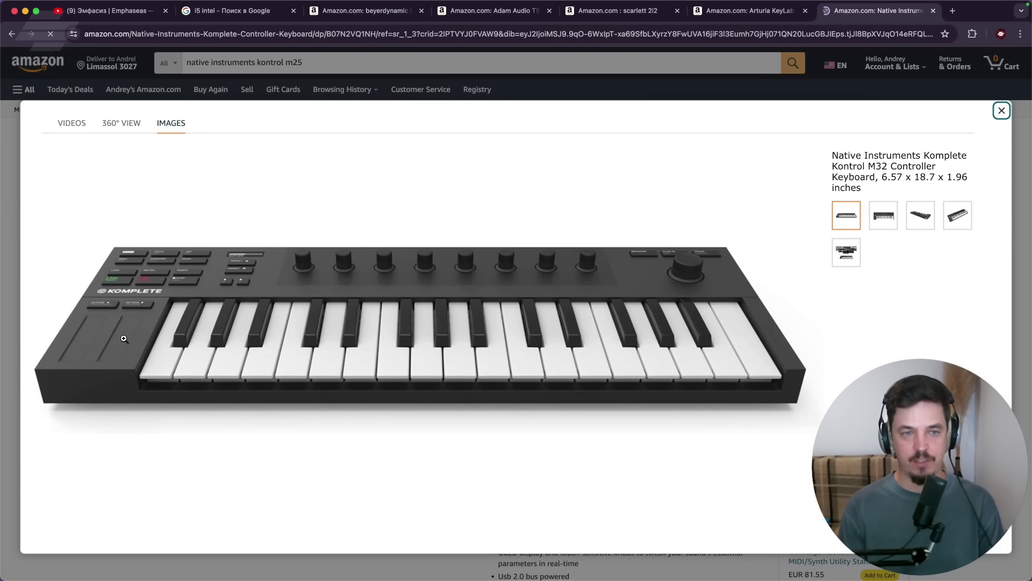
pyautogui.click(121, 338)
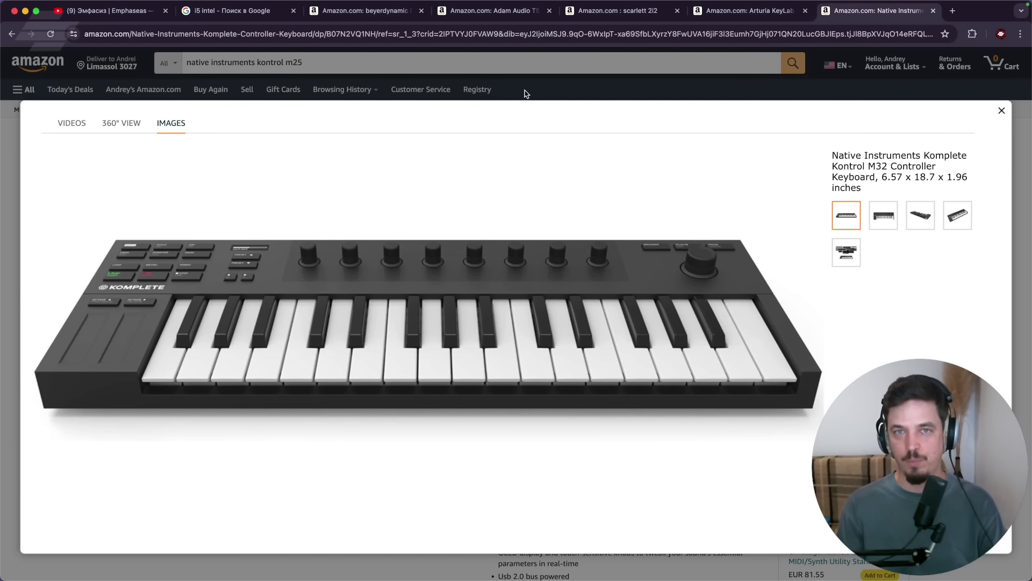
pyautogui.click(559, 93)
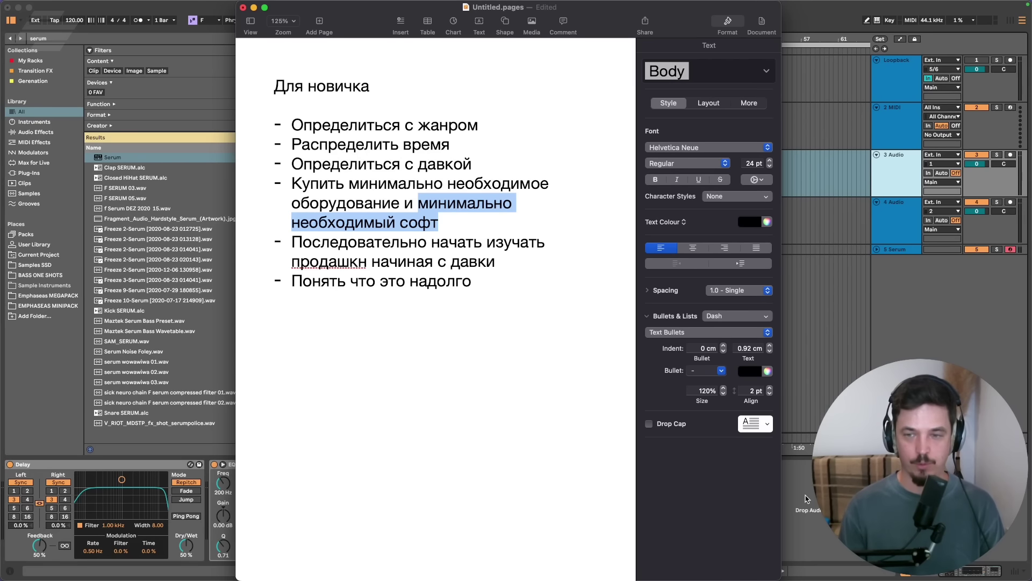
# Switch to Ableton Live, clear the browser search and set the Delay's filter to about 1.18 kHz with a width of 5.31.
pyautogui.press('super+Tab')
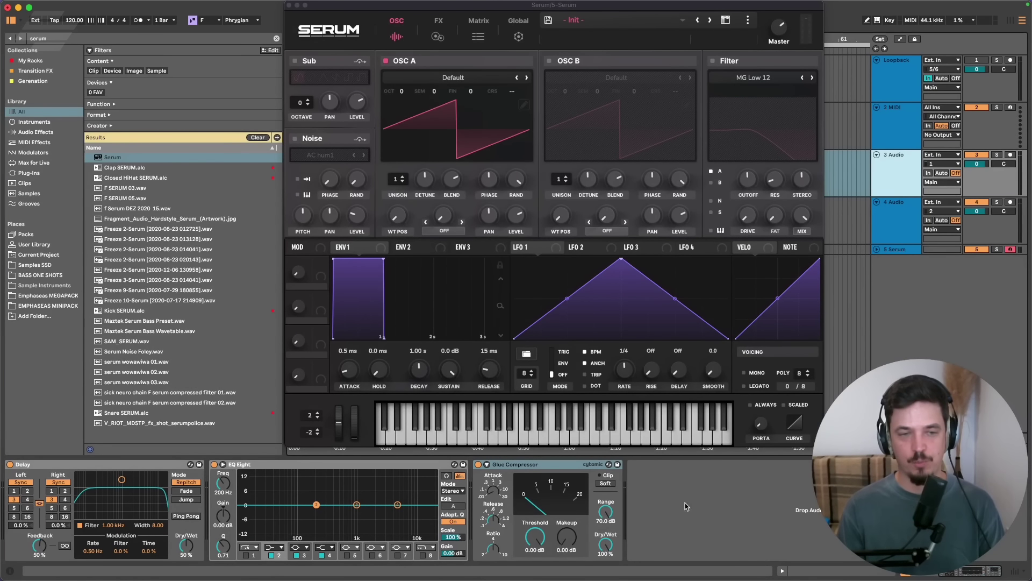
pyautogui.click(277, 39)
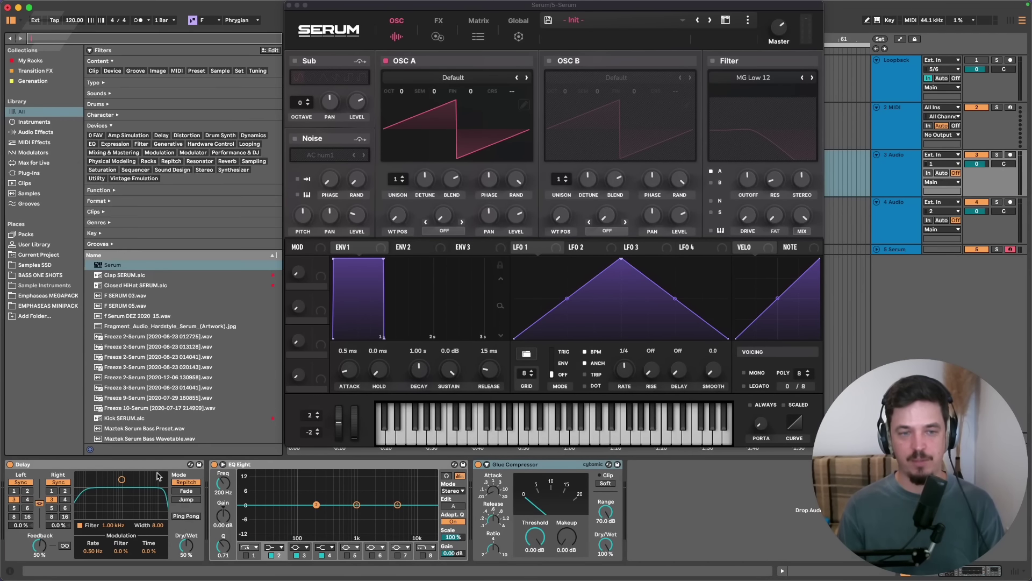
pyautogui.moveTo(123, 493); pyautogui.dragTo(124, 492)
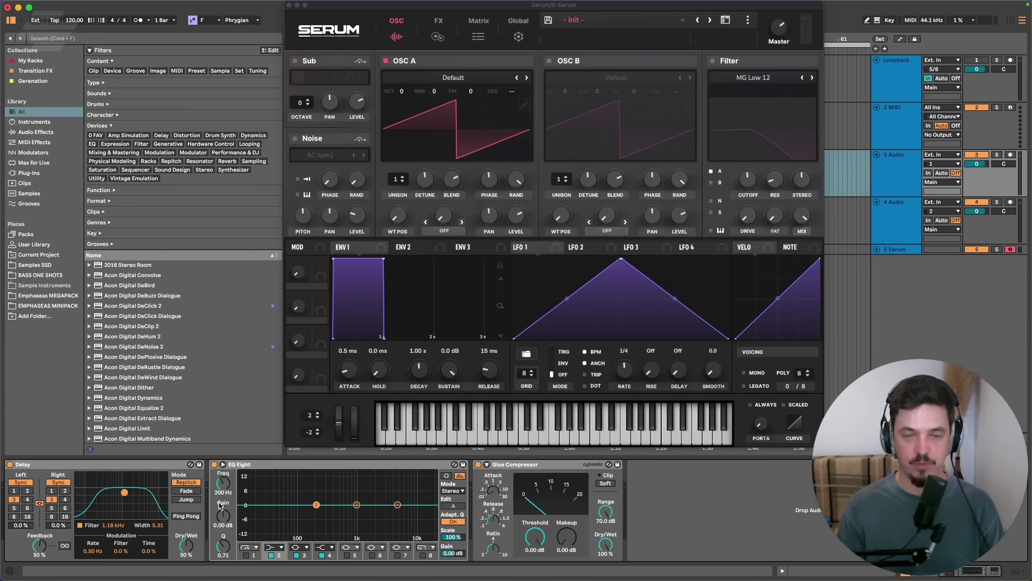
# Enable the low-cut band in EQ Eight at 108 Hz and lower the Glue Compressor threshold to -7.30 dB.
pyautogui.click(246, 555)
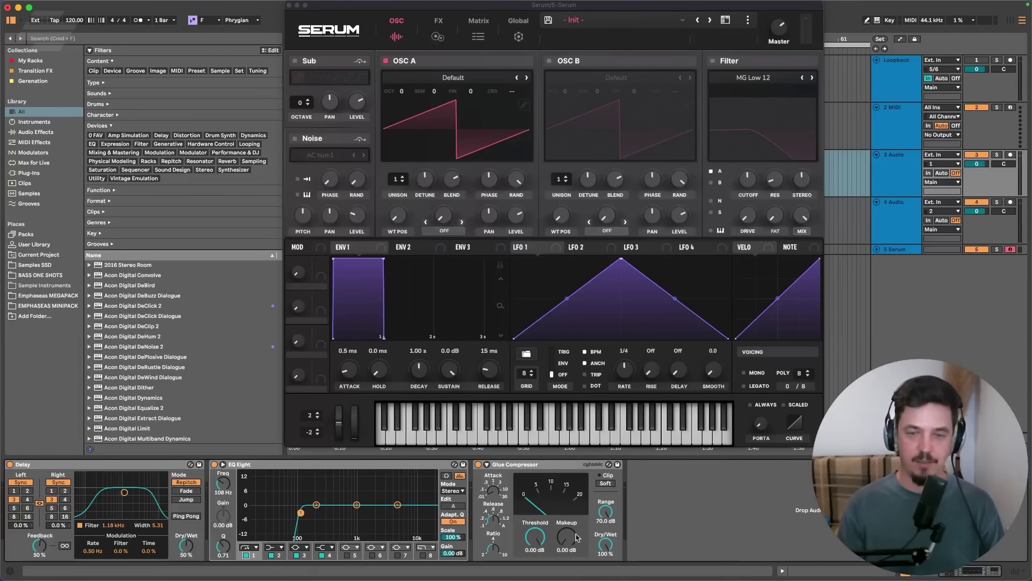
pyautogui.moveTo(539, 533); pyautogui.dragTo(539, 542)
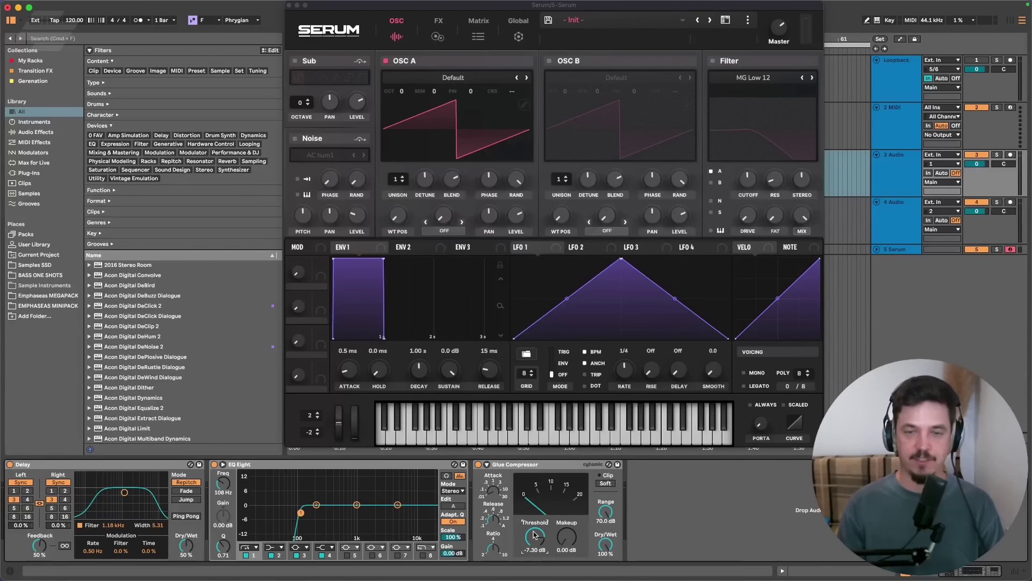
# Show the built-in instruments in the browser and enable Serum's MG Low 12 filter.
pyautogui.click(59, 123)
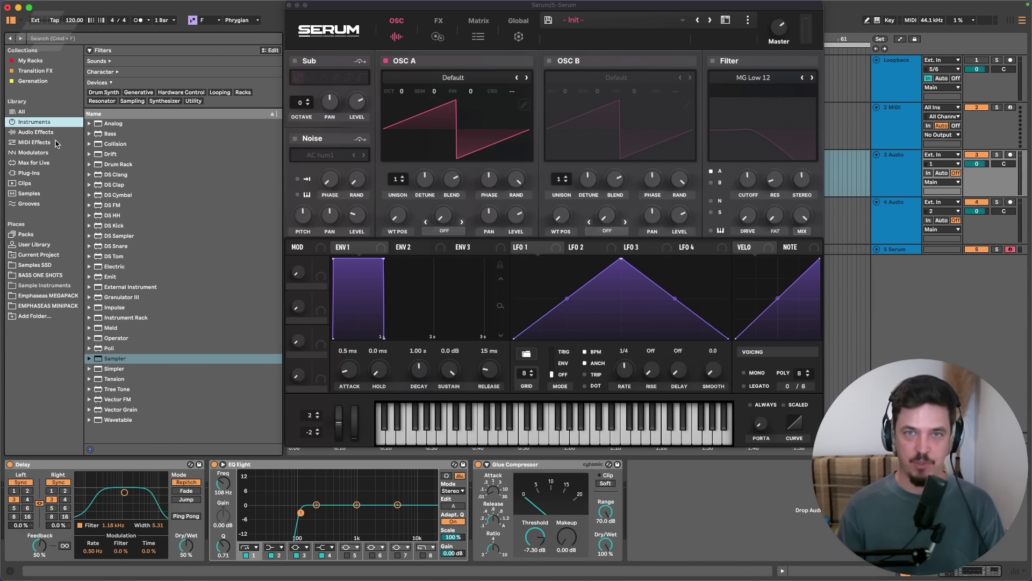
pyautogui.moveTo(336, 25); pyautogui.dragTo(248, 38)
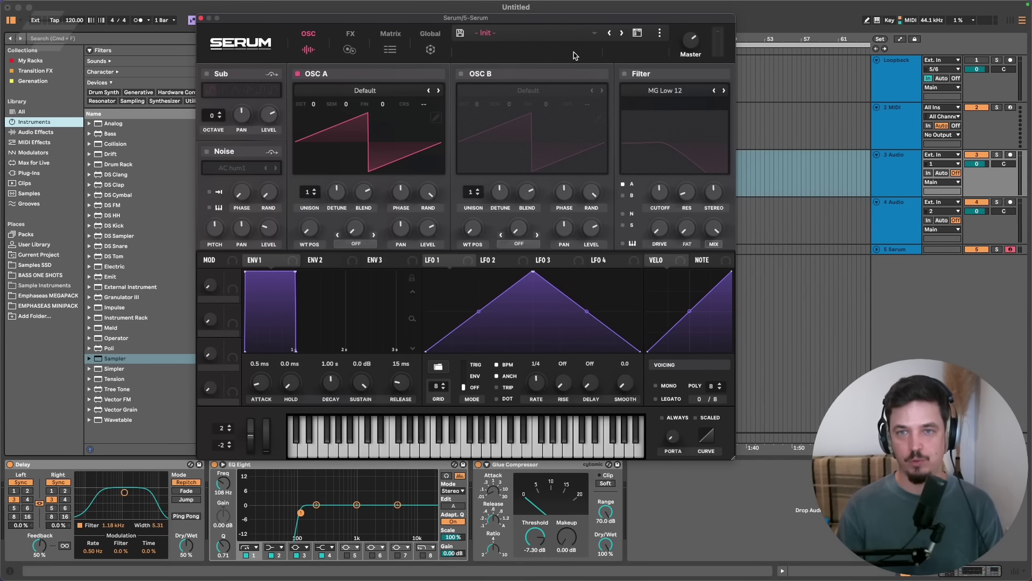
pyautogui.click(625, 73)
pyautogui.moveTo(645, 141); pyautogui.dragTo(686, 177)
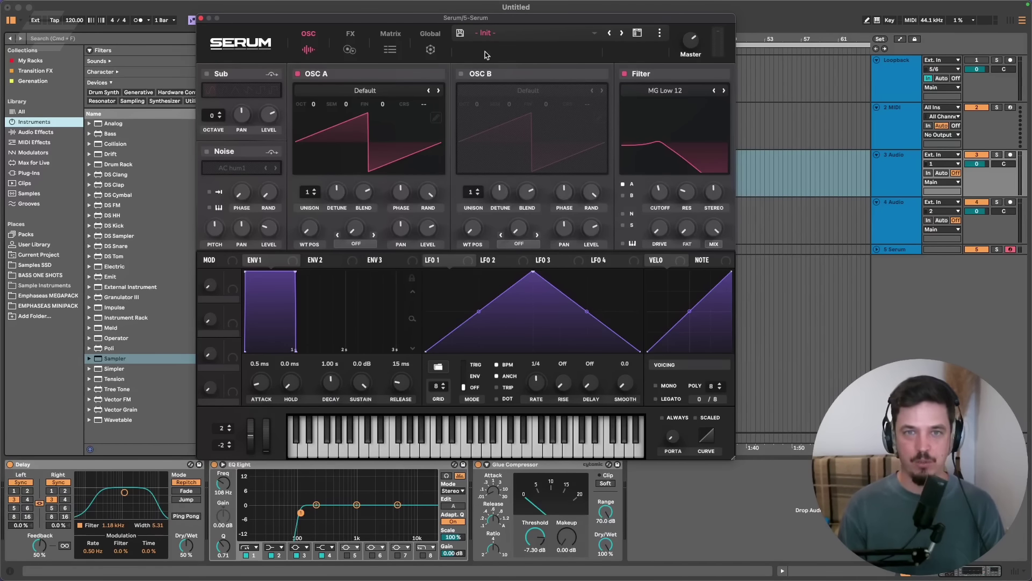
# Load the BA EXP BASS 2 preset from the Current Value - Serum Signature bass presets into Serum.
pyautogui.click(500, 34)
pyautogui.moveTo(697, 62)
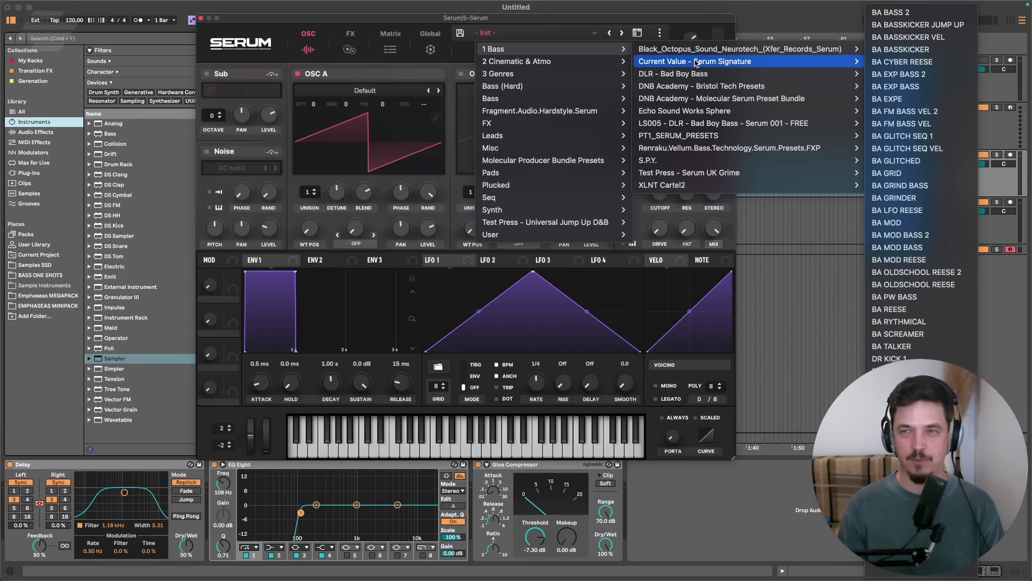
pyautogui.click(893, 74)
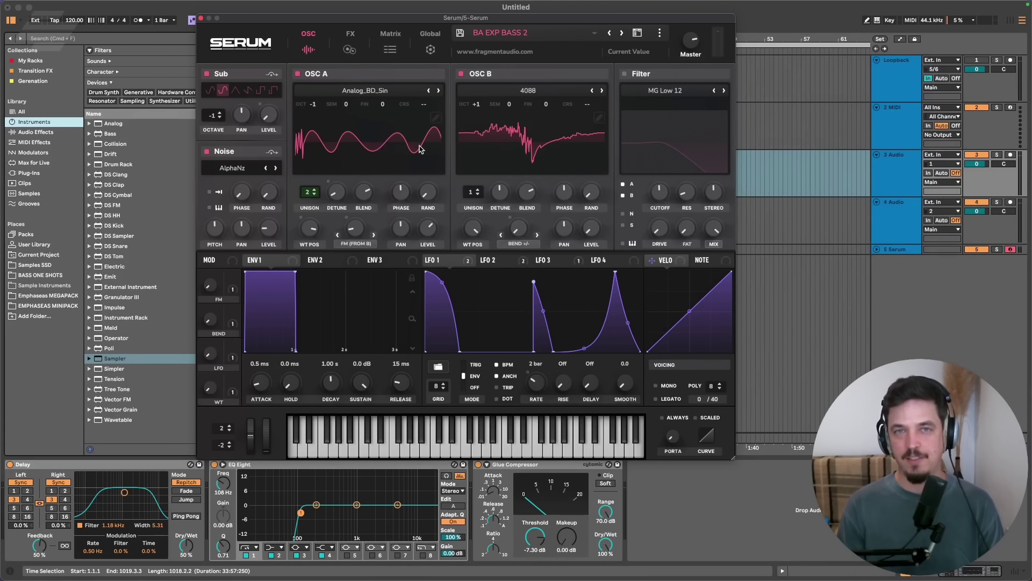
# Search the browser for "vital" and add the Vital synth to the set on a new track.
pyautogui.moveTo(259, 20); pyautogui.dragTo(396, 22)
pyautogui.click(273, 36)
pyautogui.write('vital')
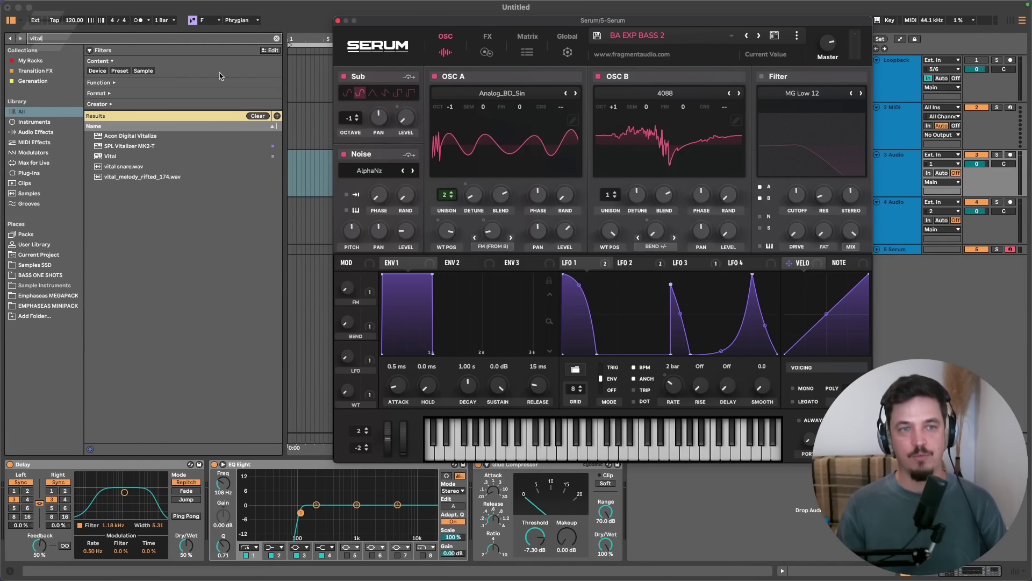
pyautogui.moveTo(108, 156); pyautogui.dragTo(653, 302)
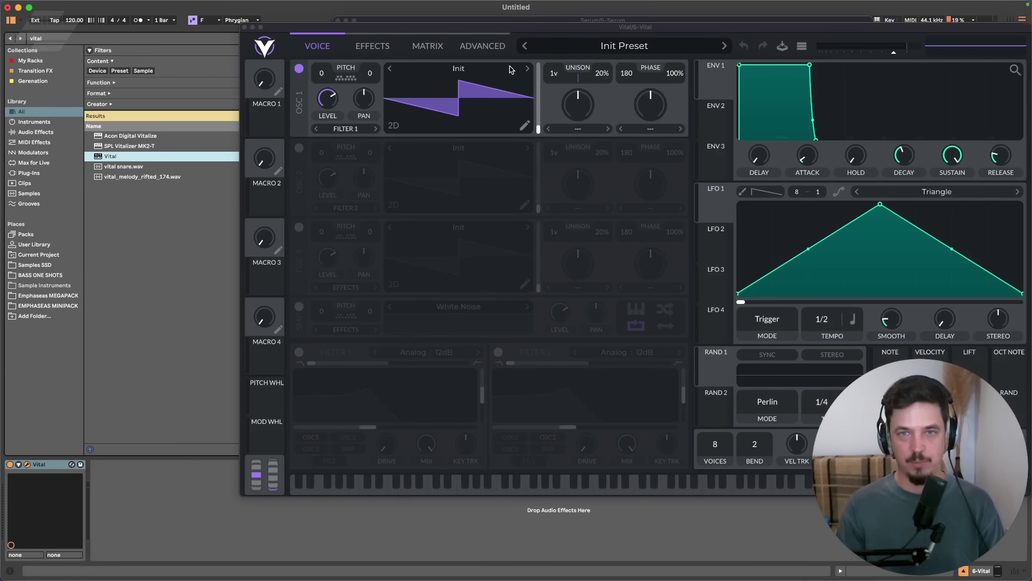
# Reposition the Vital window, enable its Filter 1 and lower the filter's cutoff.
pyautogui.moveTo(523, 31); pyautogui.dragTo(386, 58)
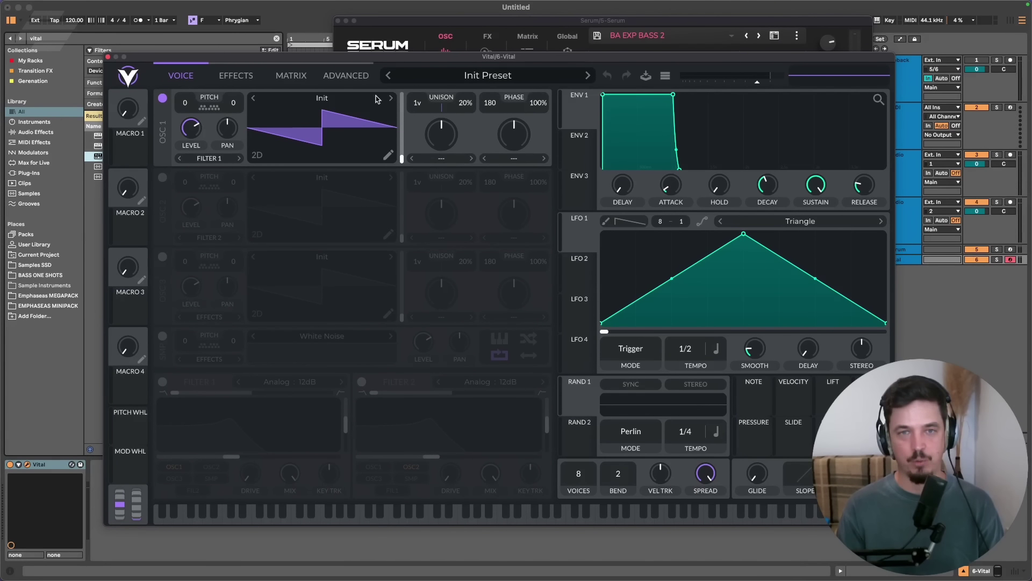
pyautogui.click(162, 382)
pyautogui.moveTo(219, 415); pyautogui.dragTo(196, 424)
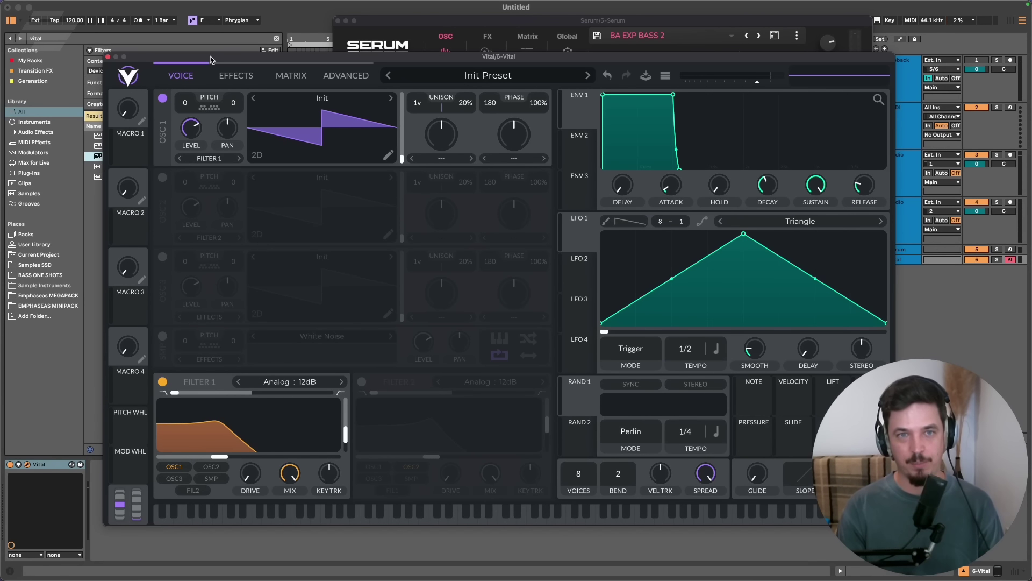
# Compare the Serum and Vital plug-in windows by bringing each to the front and shifting it slightly.
pyautogui.click(602, 23)
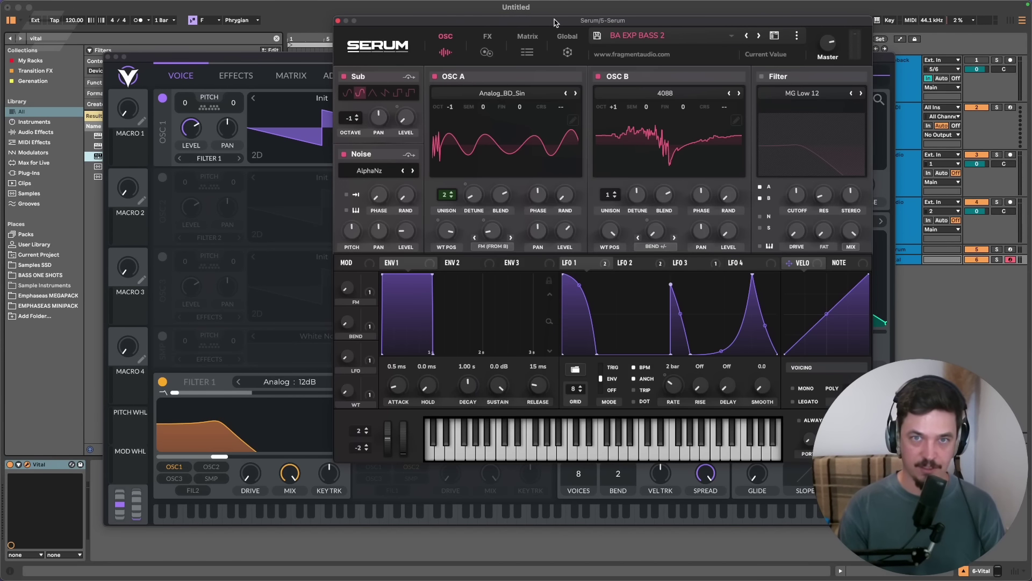
pyautogui.moveTo(556, 23); pyautogui.dragTo(575, 13)
pyautogui.click(253, 57)
pyautogui.moveTo(253, 58); pyautogui.dragTo(231, 73)
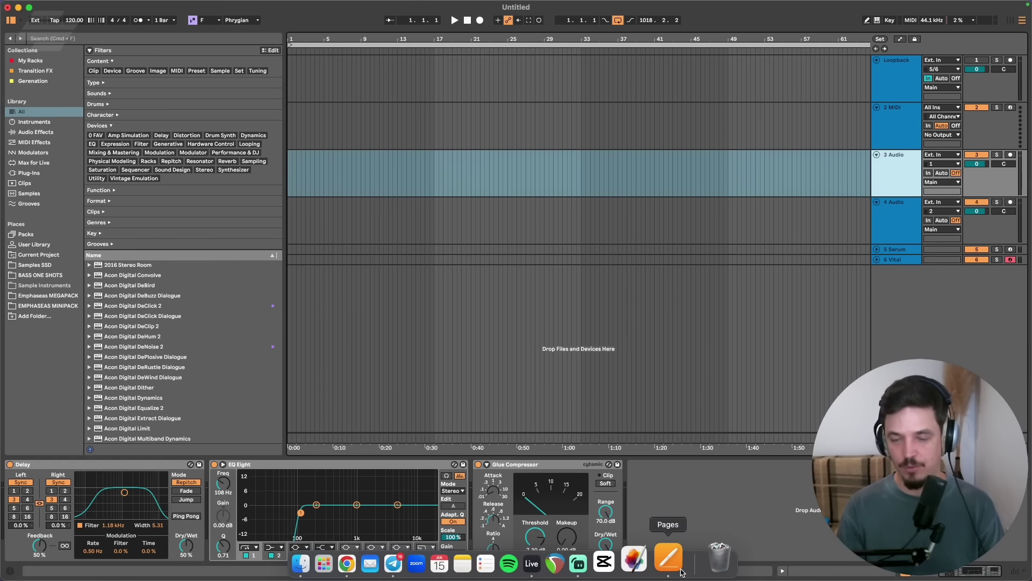
# In Pages, list Интерфейс DAW, Теория музыки, Синтез, Семплинг, Компрессия, Эквализация, Анализ референса, Аранжировка, Мастеринг below the bullets and select the first line.
pyautogui.click(669, 557)
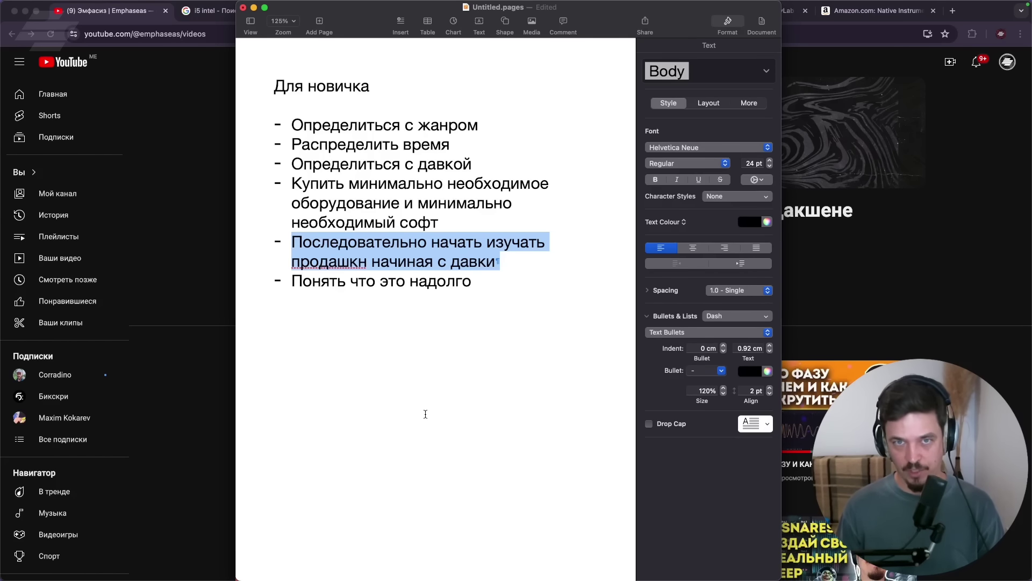
pyautogui.click(426, 415)
pyautogui.write('Интерфейс DAW Теория музыки Синтез Семплинг Компрессия Эквализация Анализ референса Аранжировка Мастеринг')
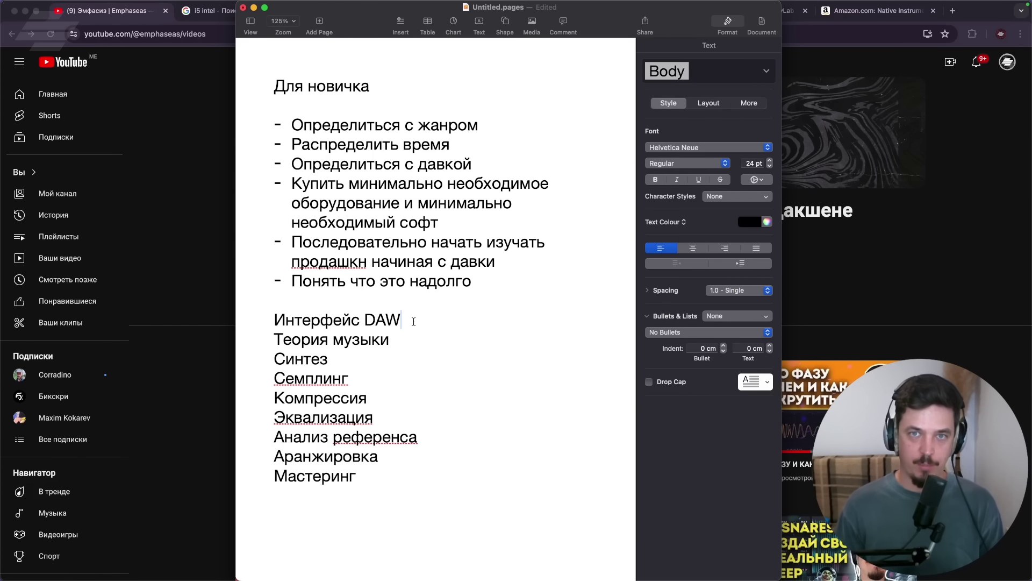
pyautogui.click(413, 321)
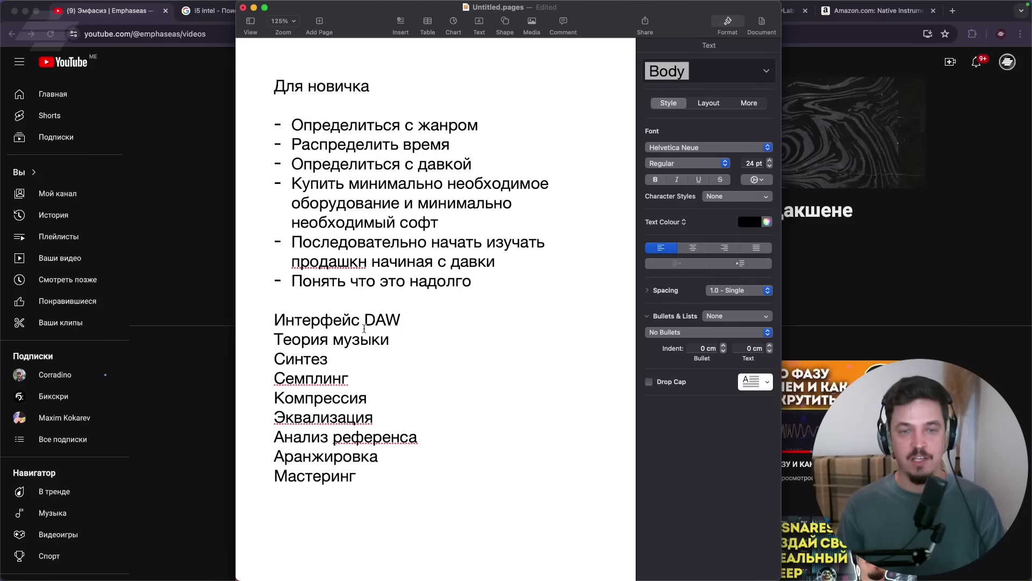
pyautogui.moveTo(275, 321); pyautogui.dragTo(409, 319)
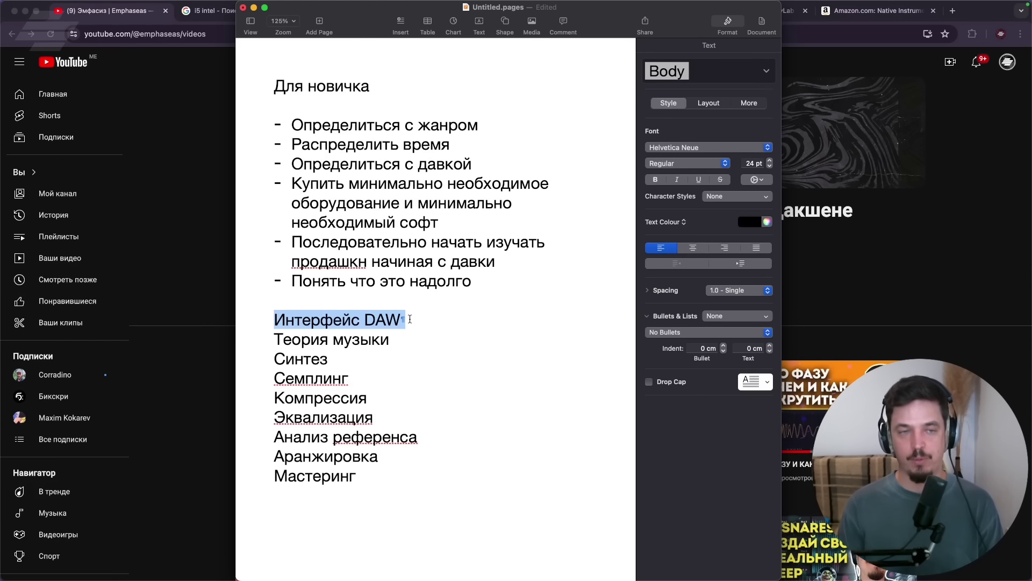
# Switch to the YouTube page in Chrome and search for "ableton tutorial".
pyautogui.press('super+Tab')
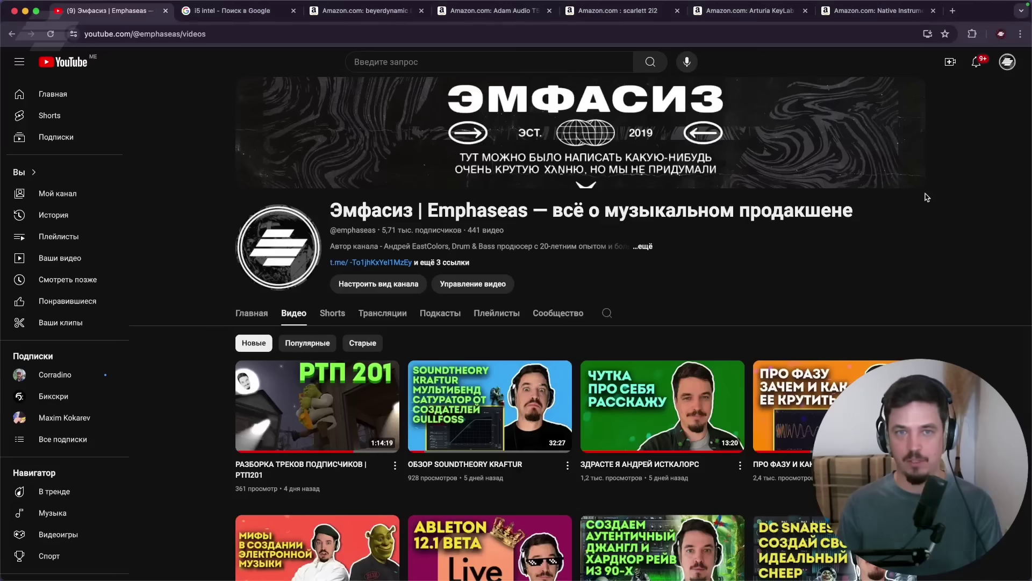
pyautogui.click(485, 55)
pyautogui.write('фиду')
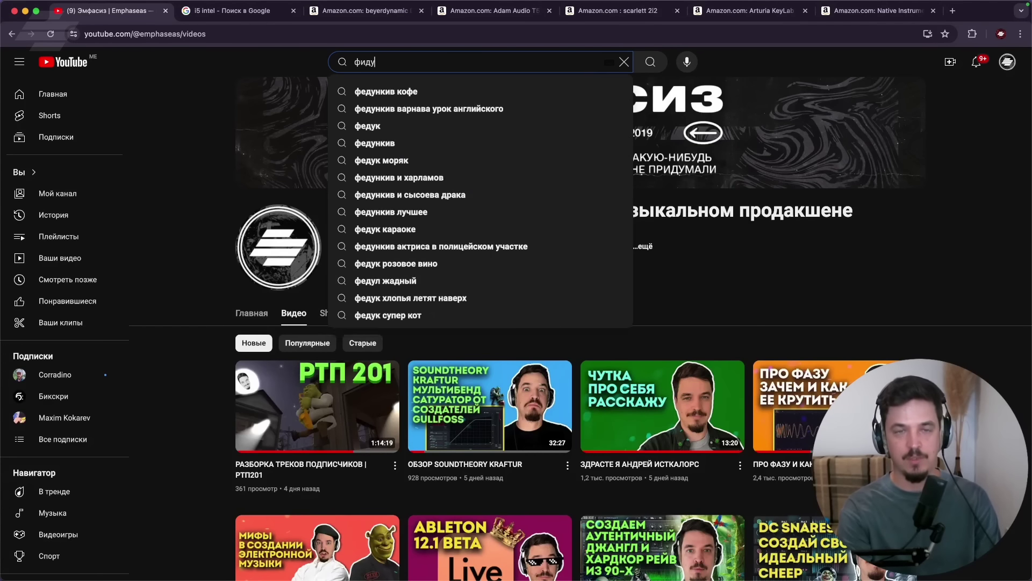
pyautogui.press('BackSpace')
pyautogui.write('ableton')
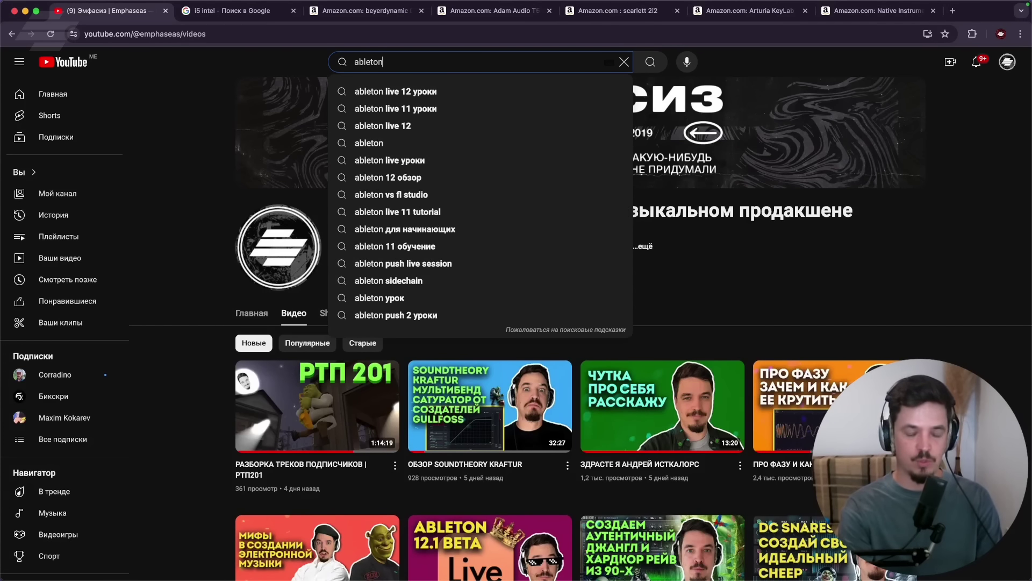
pyautogui.write(' tut')
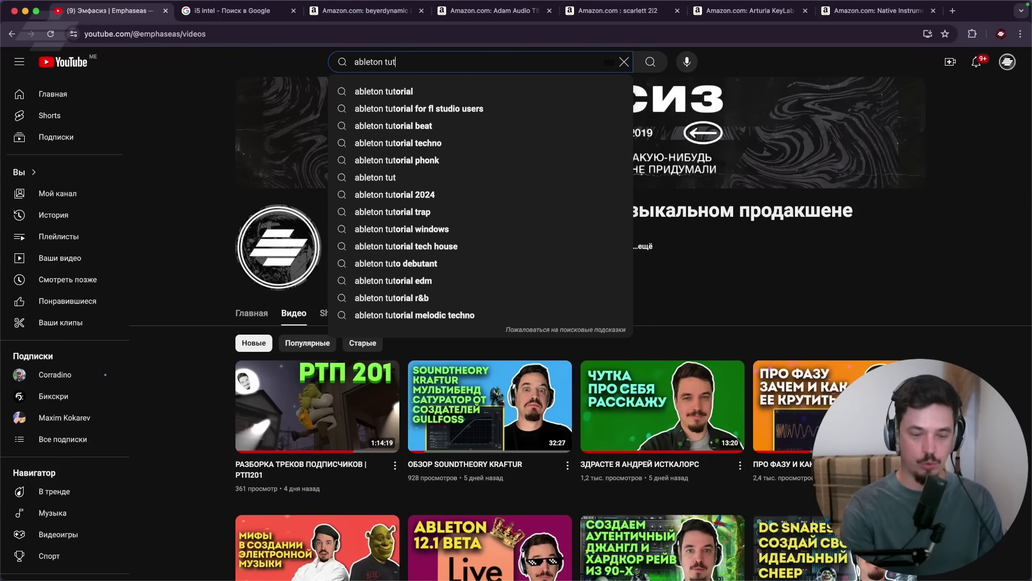
pyautogui.write('orial')
pyautogui.press('Return')
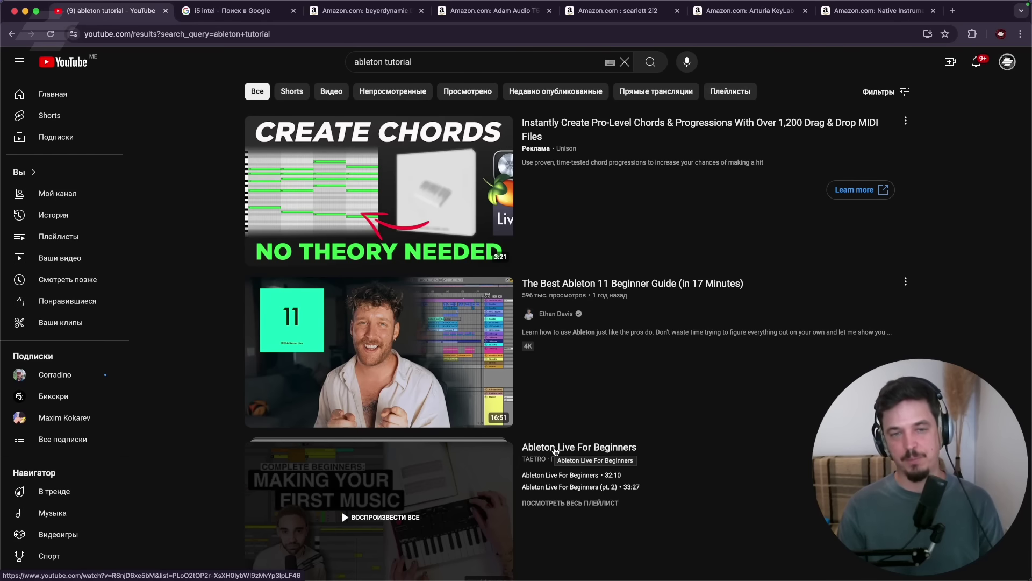
# Browse the YouTube results for "ableton tutorial", examining the beginner guides on offer.
pyautogui.scroll(-6, 555, 447)
pyautogui.scroll(-8, 556, 434)
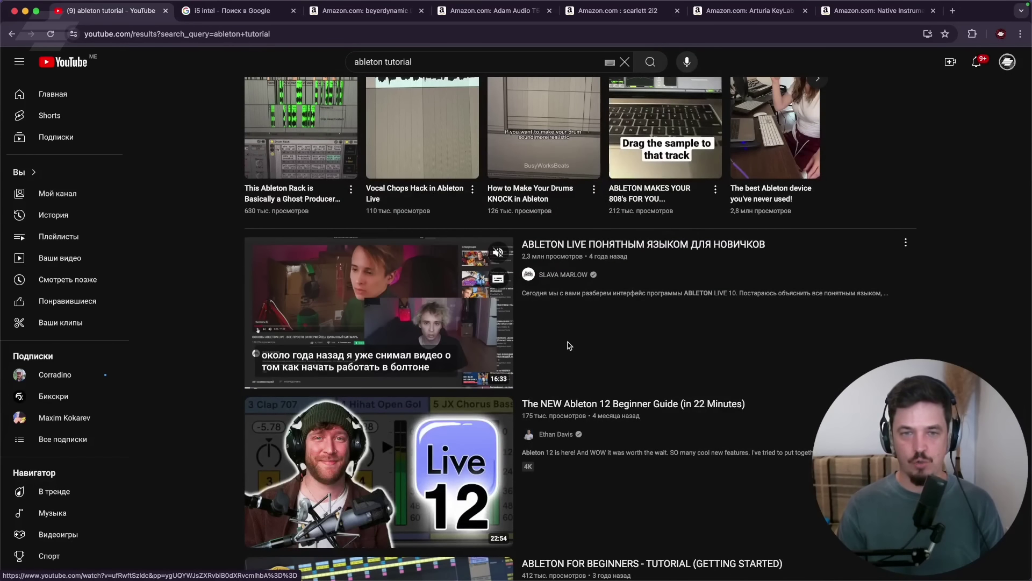
pyautogui.scroll(-1, 580, 345)
pyautogui.moveTo(582, 338)
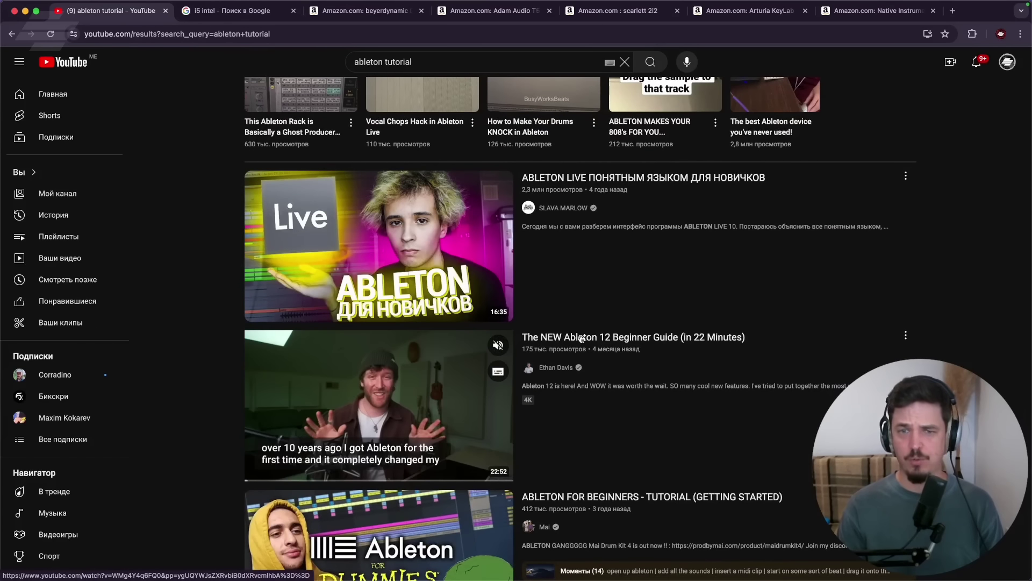
pyautogui.scroll(-1, 581, 355)
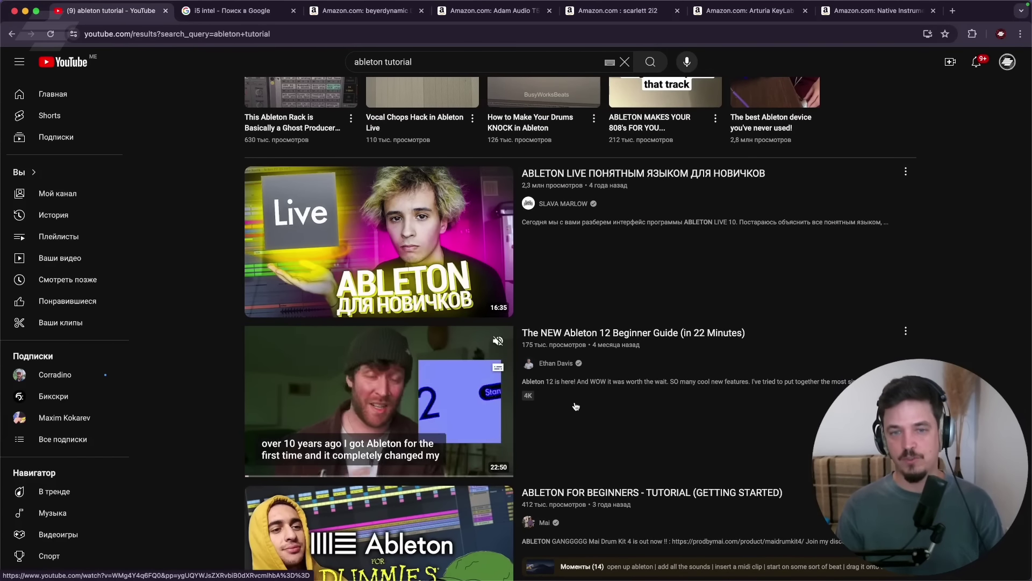
pyautogui.scroll(-6, 576, 406)
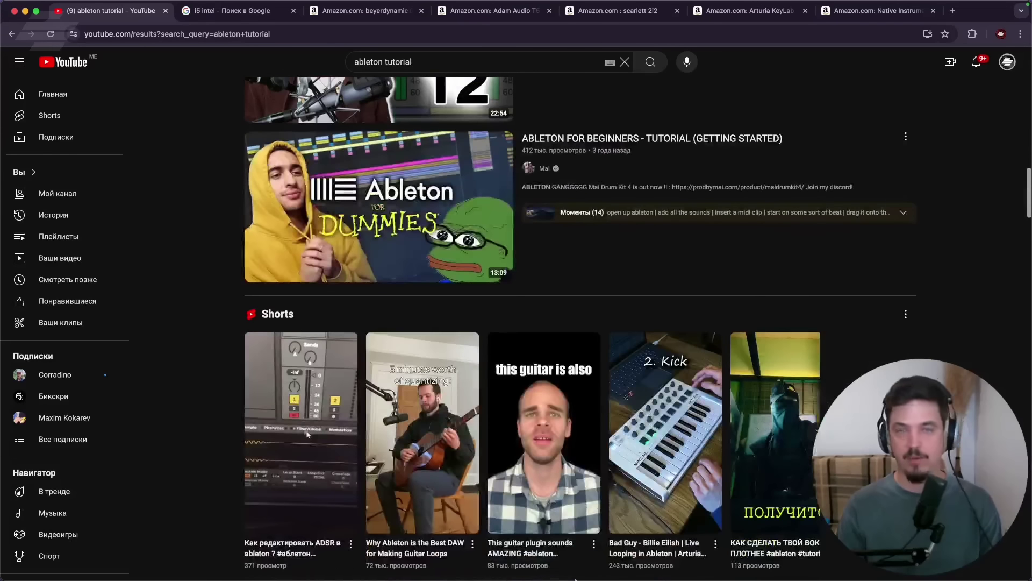
pyautogui.moveTo(576, 578)
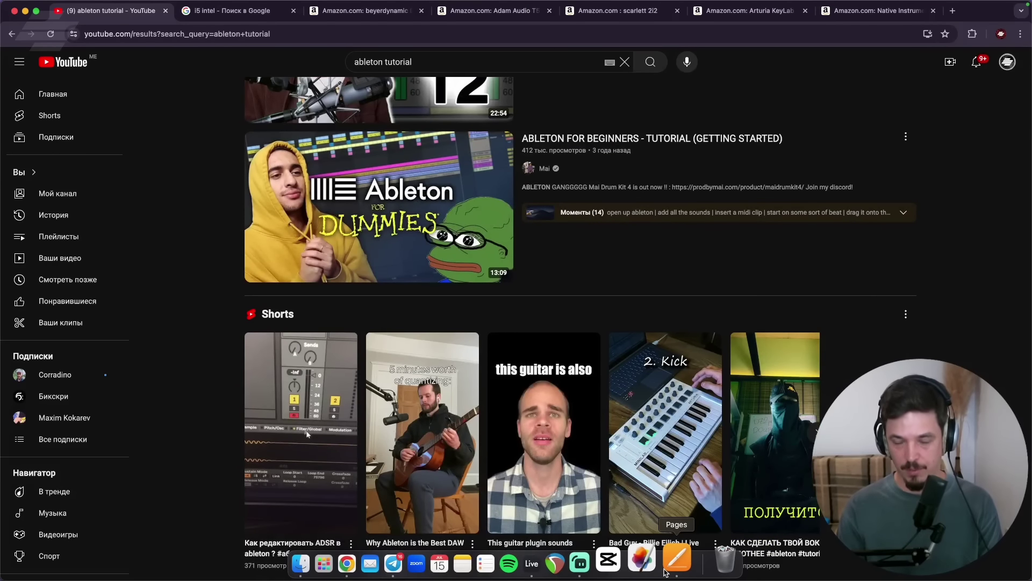
# Search YouTube for "fl studio tutorial".
pyautogui.scroll(1, 568, 282)
pyautogui.scroll(10, 568, 283)
pyautogui.moveTo(382, 62); pyautogui.dragTo(321, 61)
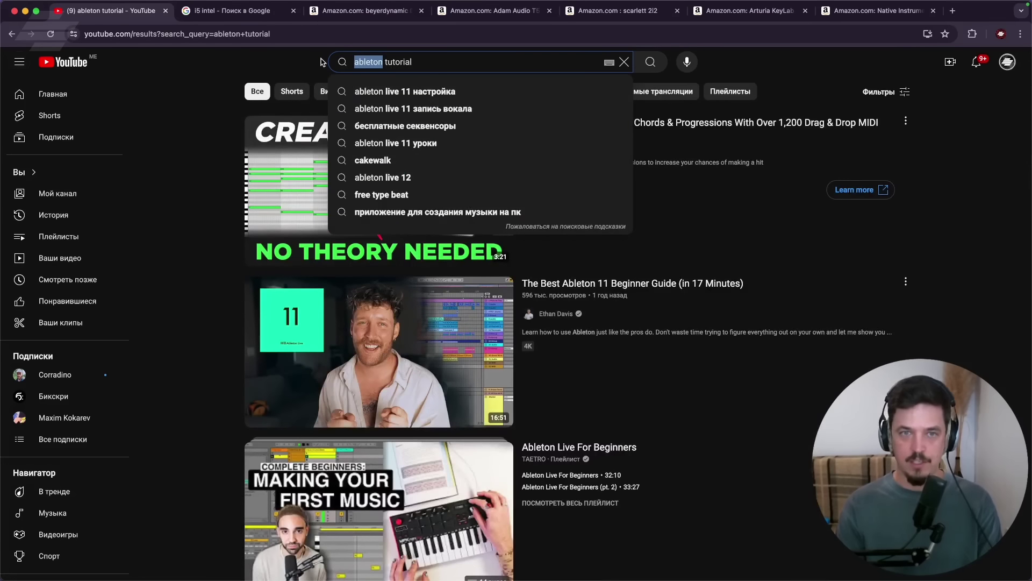
pyautogui.write('fl studio')
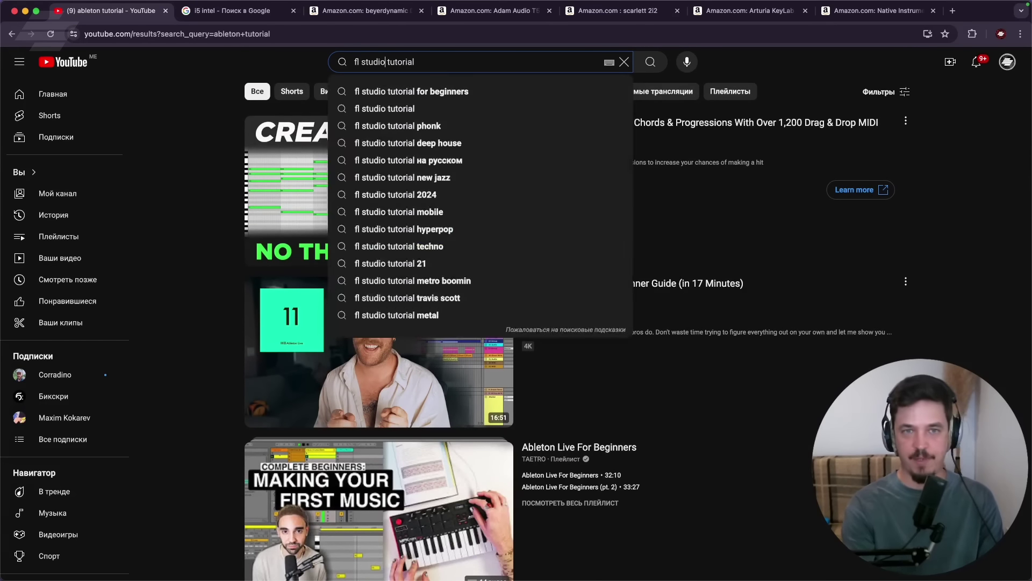
pyautogui.press('Return')
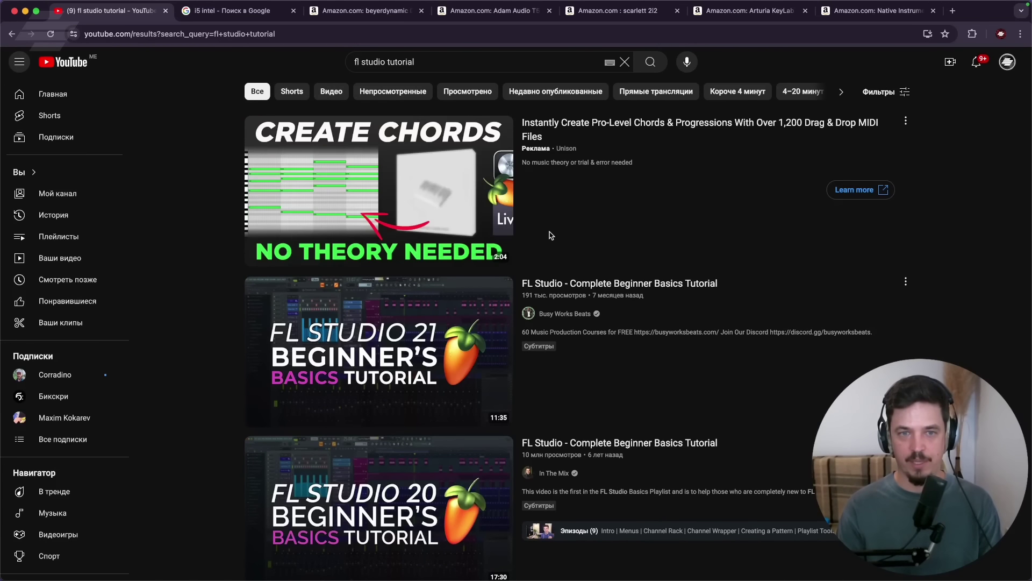
pyautogui.moveTo(384, 225)
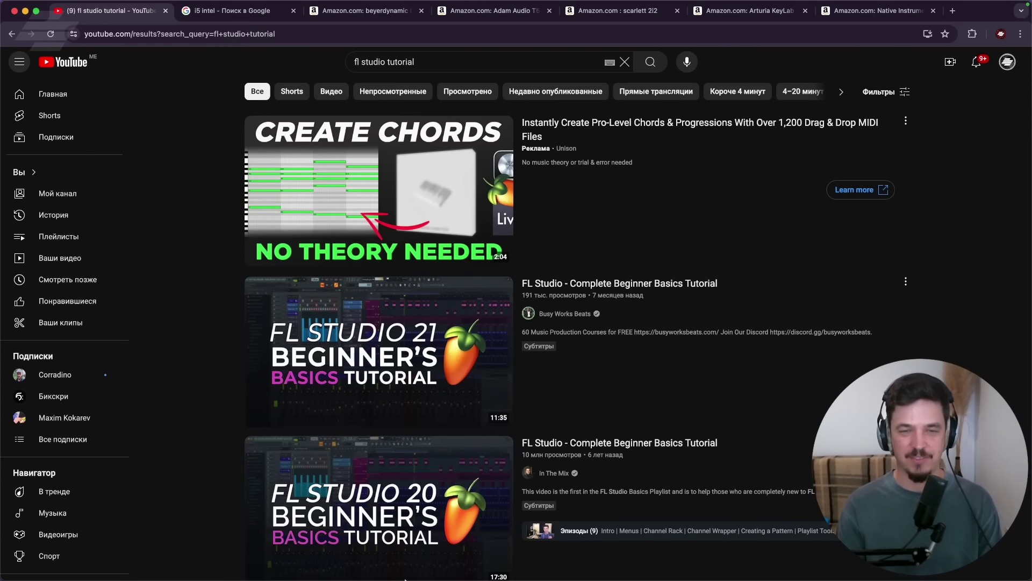
# Switch to the Pages document and select the line Теория музыки in the topic list.
pyautogui.moveTo(533, 579)
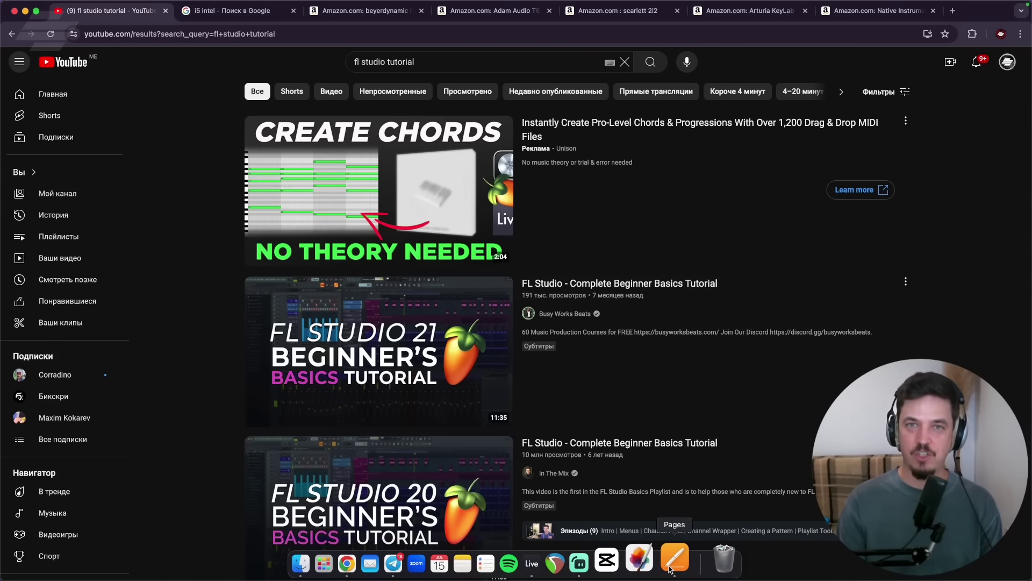
pyautogui.click(675, 560)
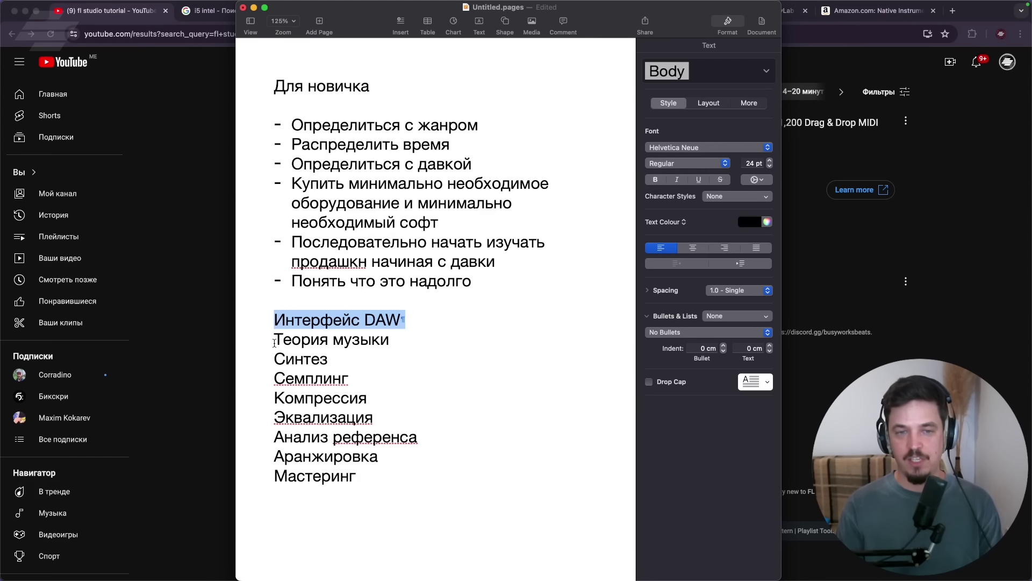
pyautogui.moveTo(275, 343); pyautogui.dragTo(407, 343)
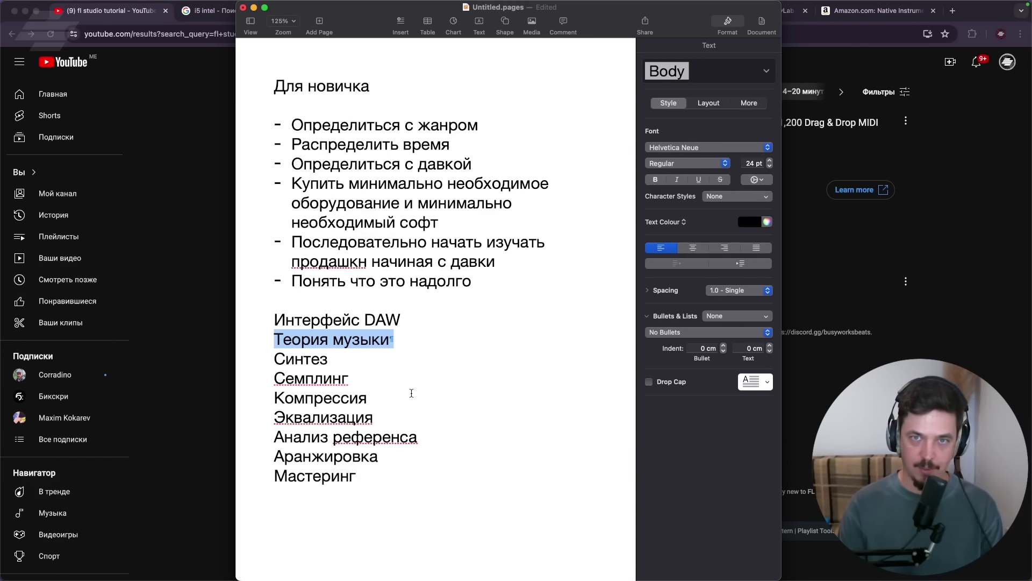
# Return to YouTube in Chrome, search for "music theory for producer" and preview a video from the results.
pyautogui.click(1025, 266)
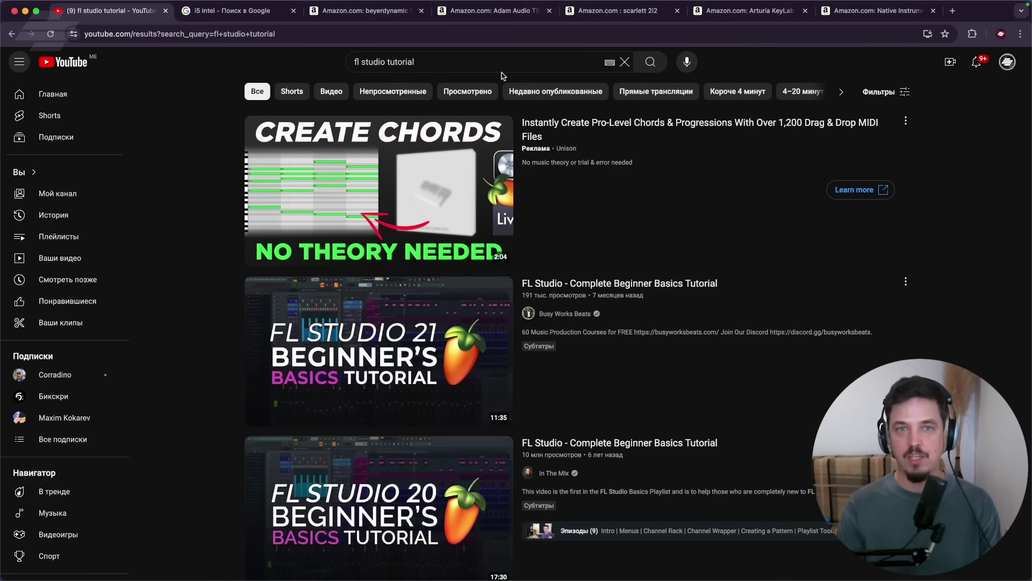
pyautogui.tripleClick(475, 62)
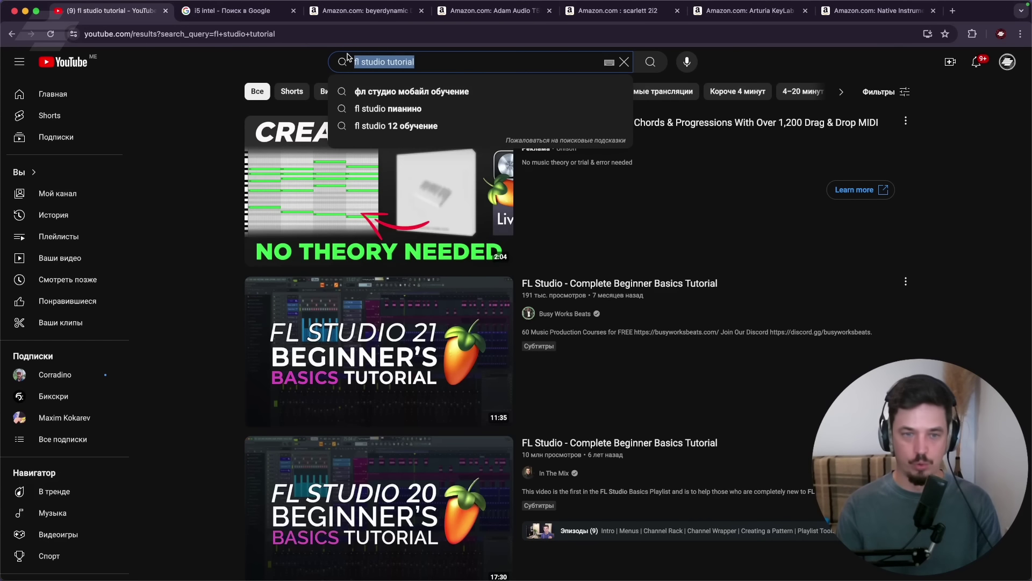
pyautogui.write('music theory for producer')
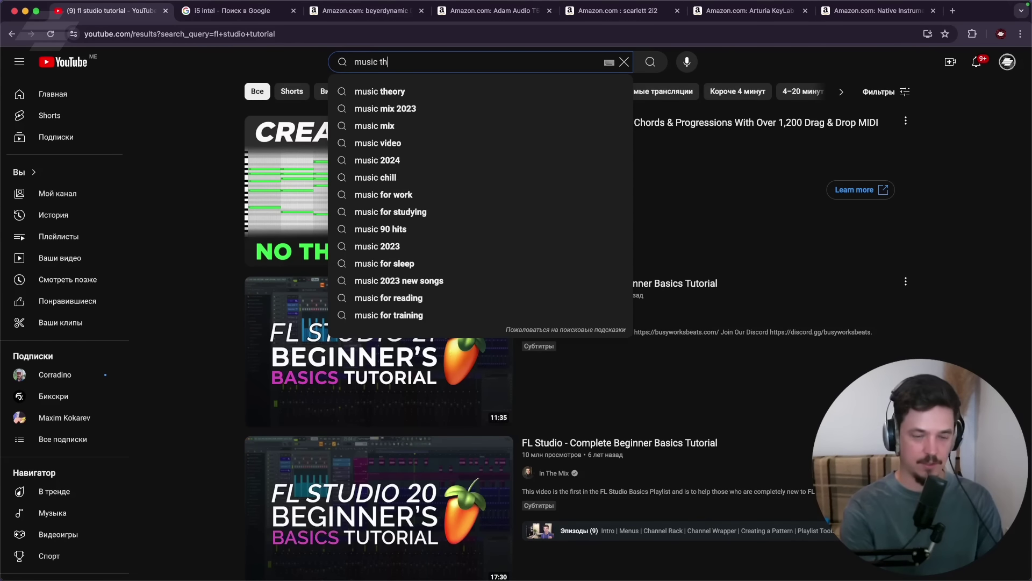
pyautogui.press('Return')
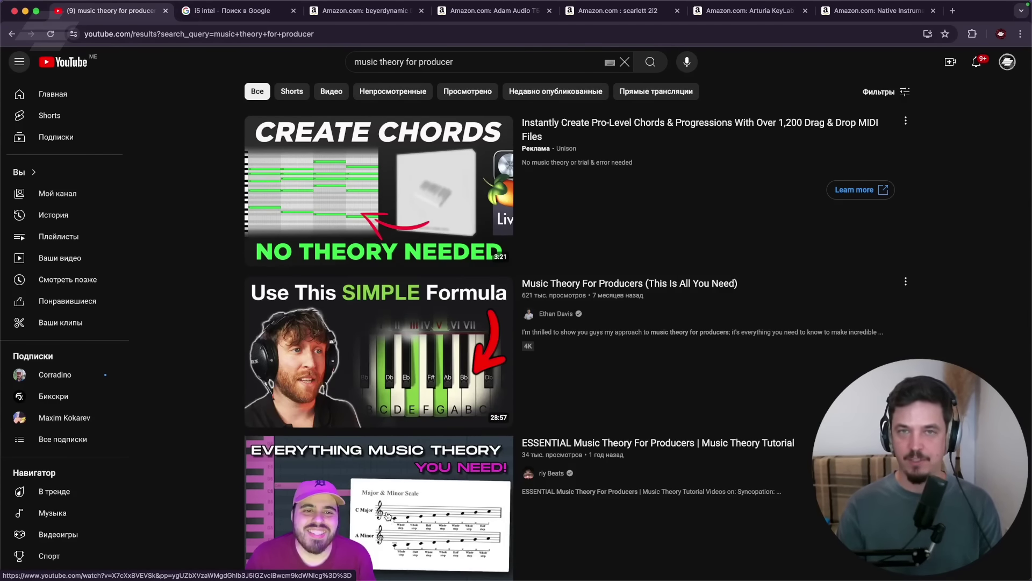
pyautogui.moveTo(397, 524)
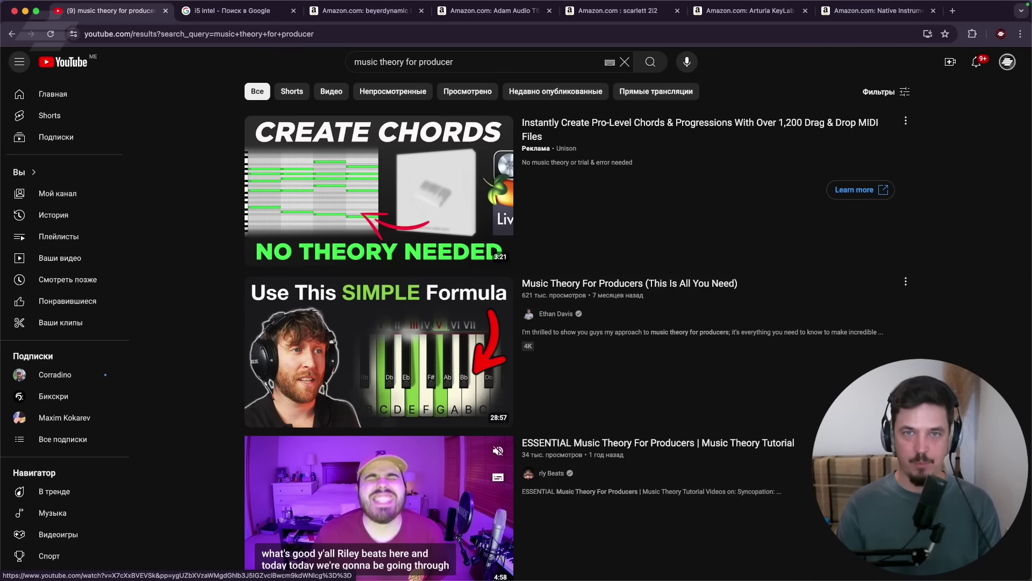
# Switch to Ableton Live and create a short MIDI clip at bar 14 on the 2 MIDI track.
pyautogui.moveTo(463, 574)
pyautogui.click(556, 573)
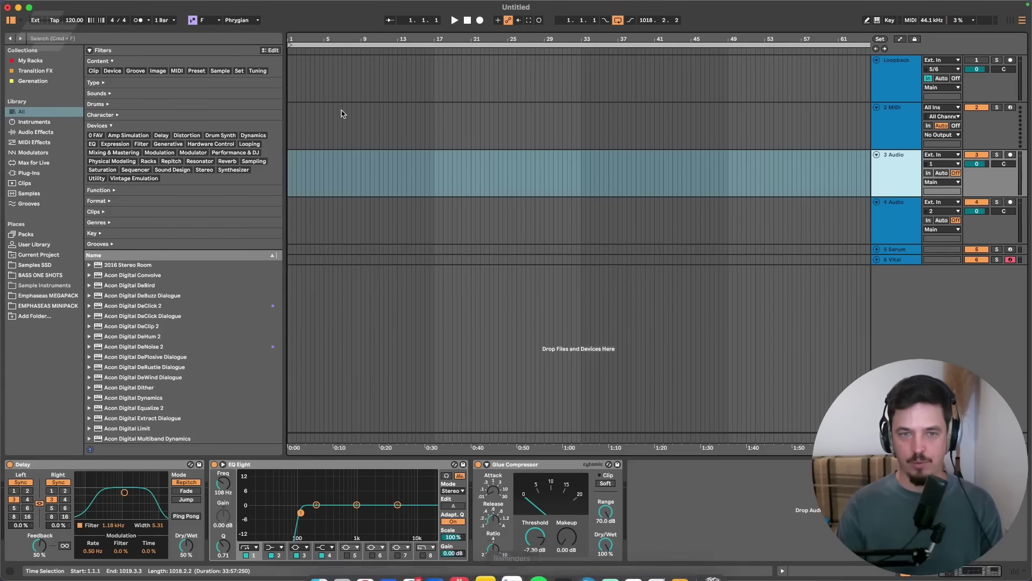
pyautogui.click(410, 136)
pyautogui.doubleClick(410, 136)
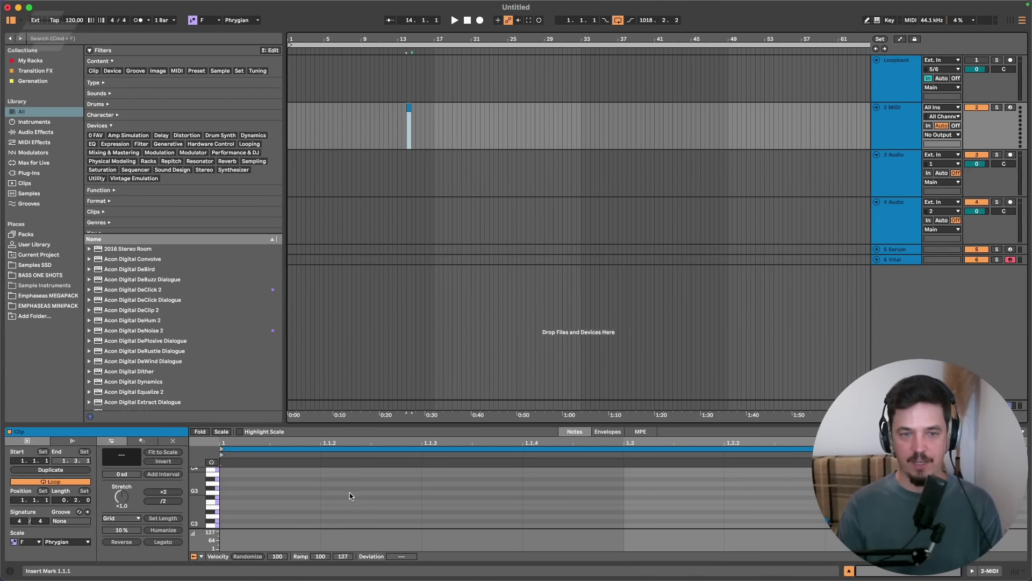
# Build a three-note chord around Db3 lasting three sixteenths at the clip's start, followed by equally long Bb2 and D3 notes.
pyautogui.doubleClick(238, 464)
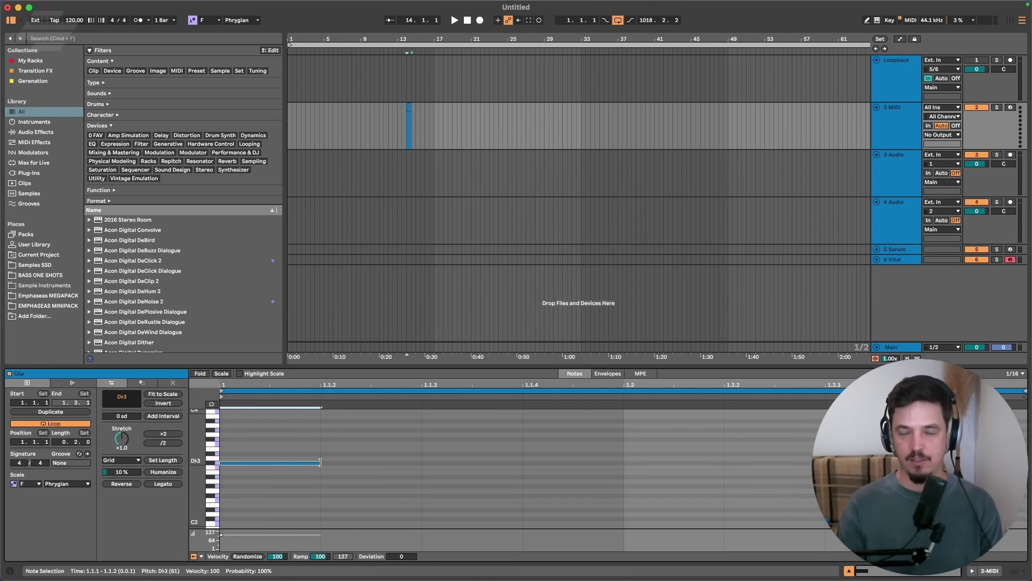
pyautogui.moveTo(321, 463); pyautogui.dragTo(523, 463)
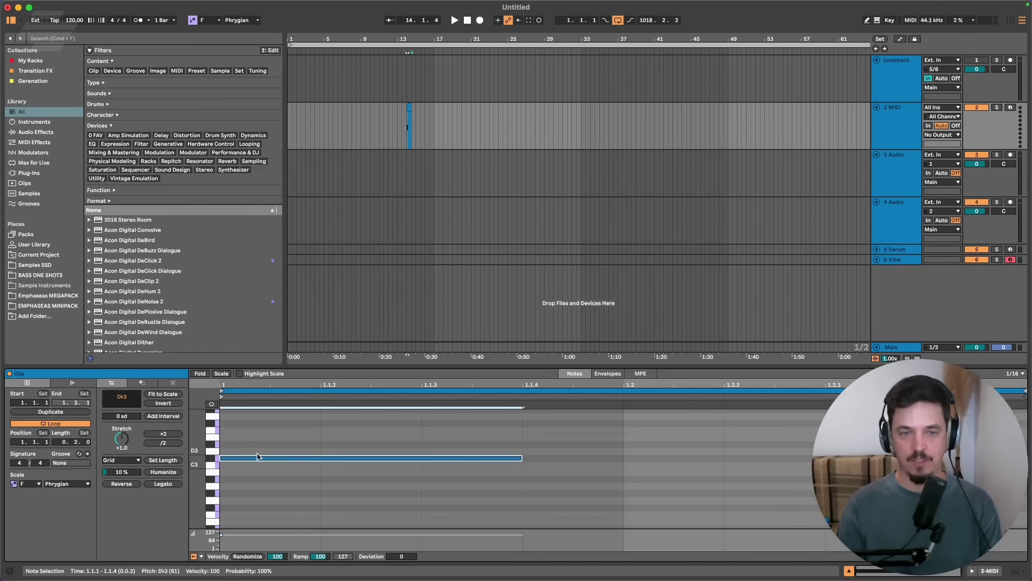
pyautogui.moveTo(260, 459); pyautogui.dragTo(264, 431)
pyautogui.moveTo(285, 529); pyautogui.dragTo(594, 442)
pyautogui.click(265, 456)
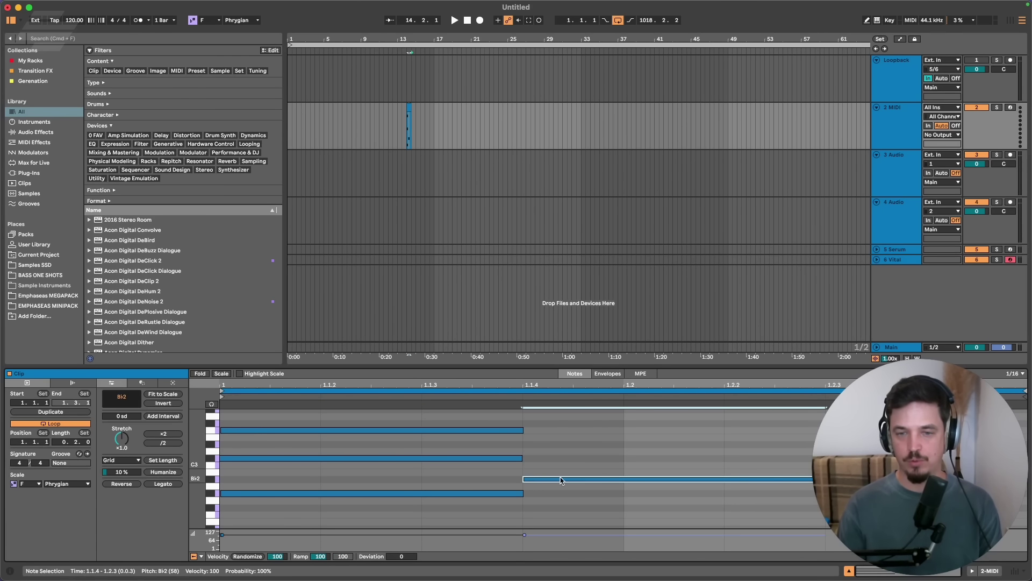
pyautogui.moveTo(556, 479); pyautogui.dragTo(554, 452)
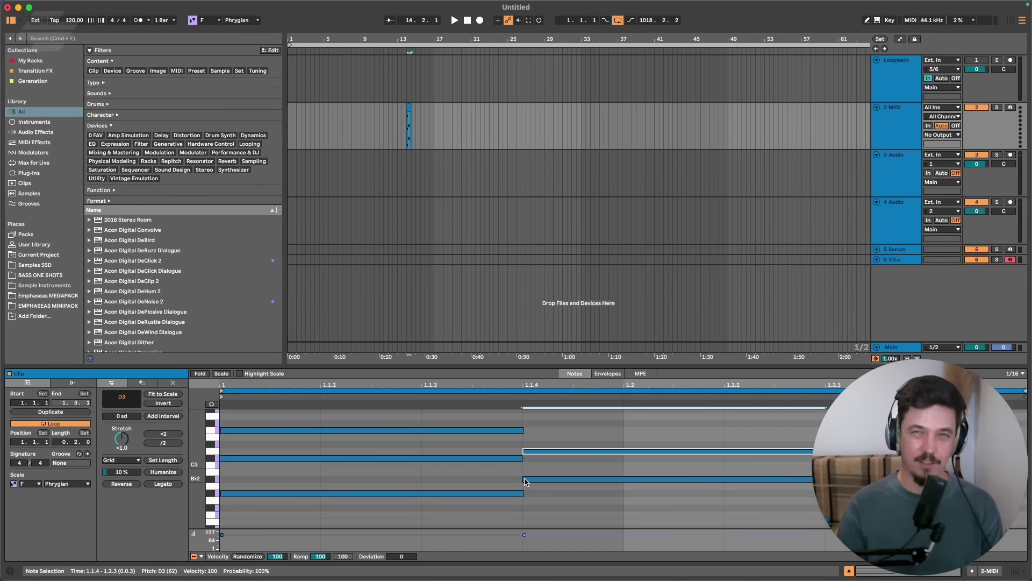
# Select the Синтез line in Pages, and open the Serum plug-in window from the 5 Serum track in Ableton Live.
pyautogui.moveTo(344, 575)
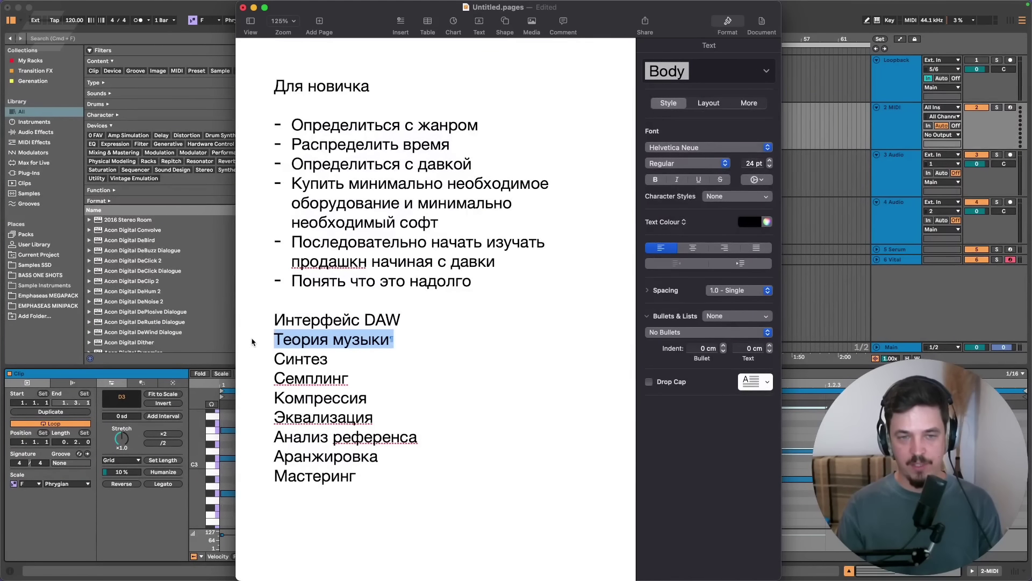
pyautogui.moveTo(253, 359); pyautogui.dragTo(334, 360)
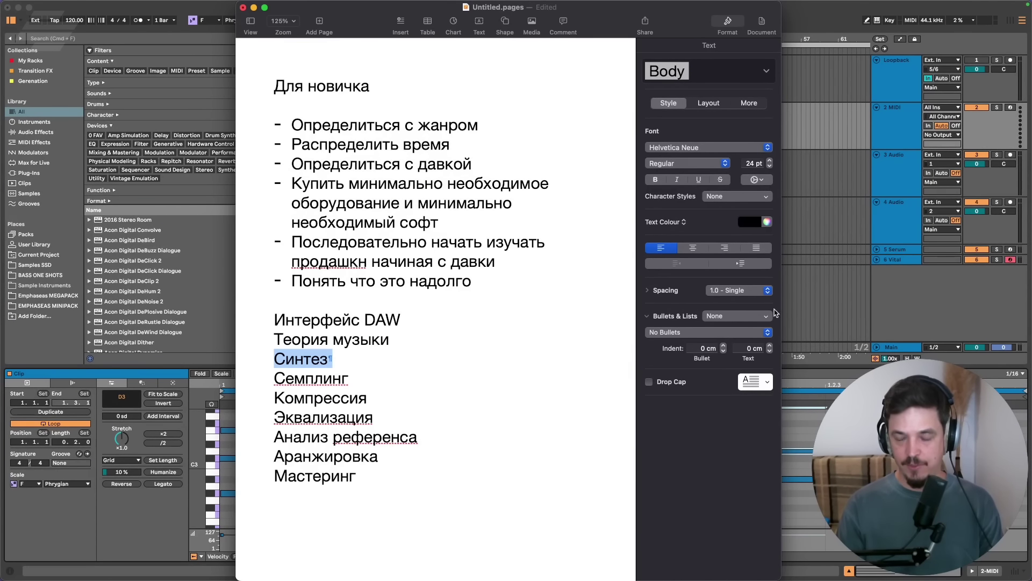
pyautogui.press('super+Tab')
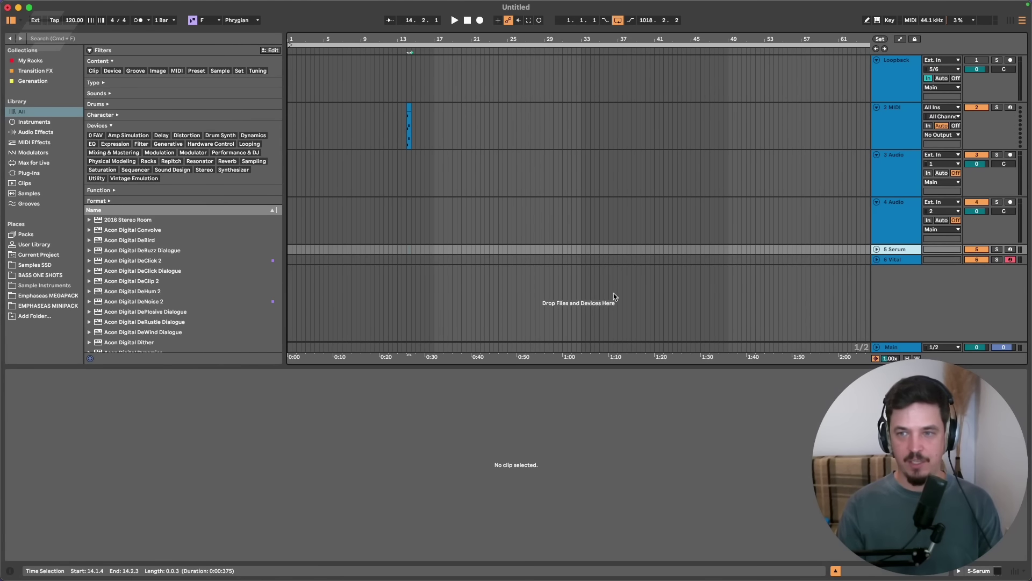
pyautogui.doubleClick(895, 249)
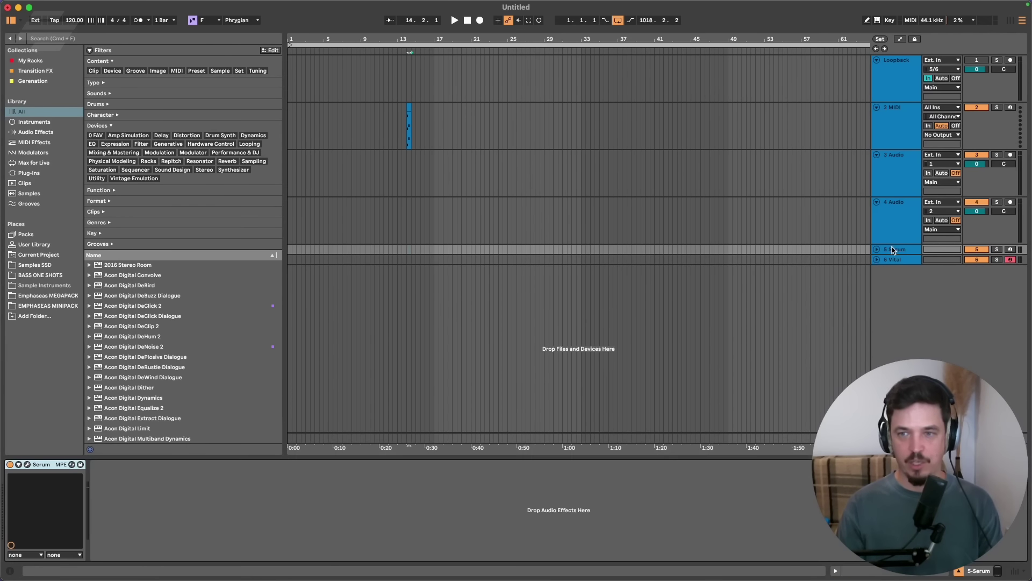
pyautogui.click(27, 465)
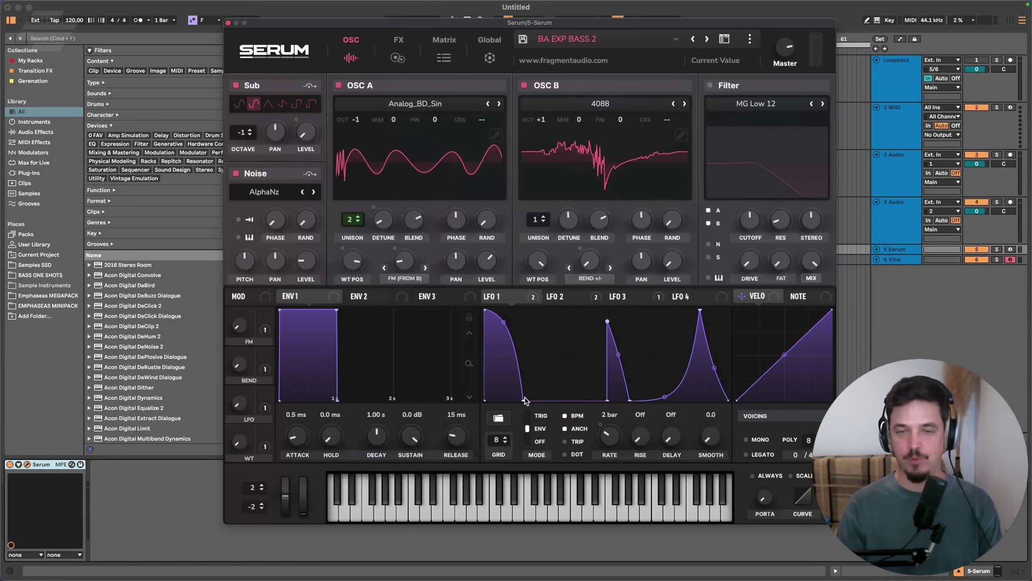
# Raise the low point of Serum's LFO 1 curve, enable the MG Low 12 filter and increase its resonance.
pyautogui.moveTo(526, 400); pyautogui.dragTo(526, 378)
pyautogui.click(710, 85)
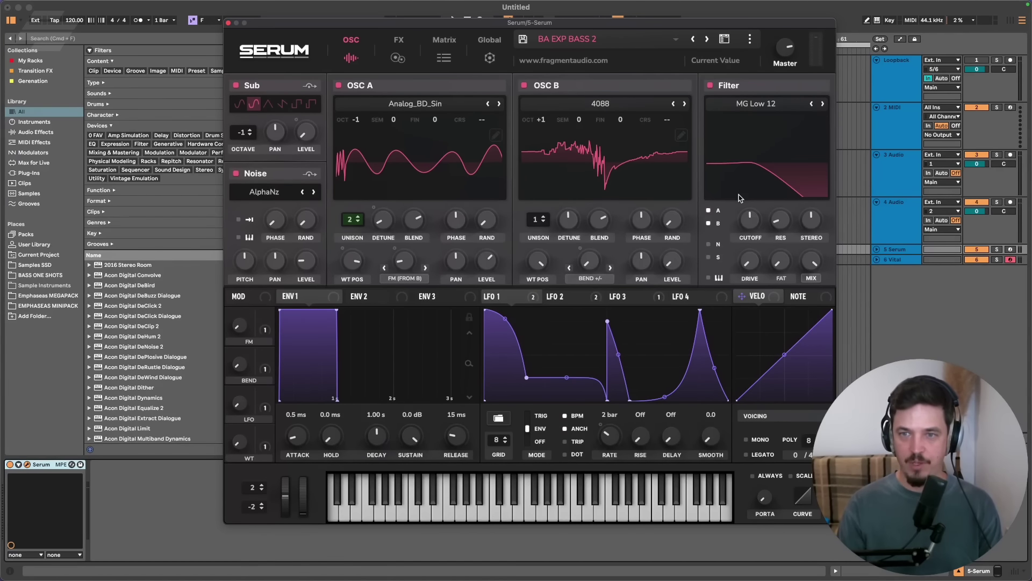
pyautogui.moveTo(778, 221); pyautogui.dragTo(776, 202)
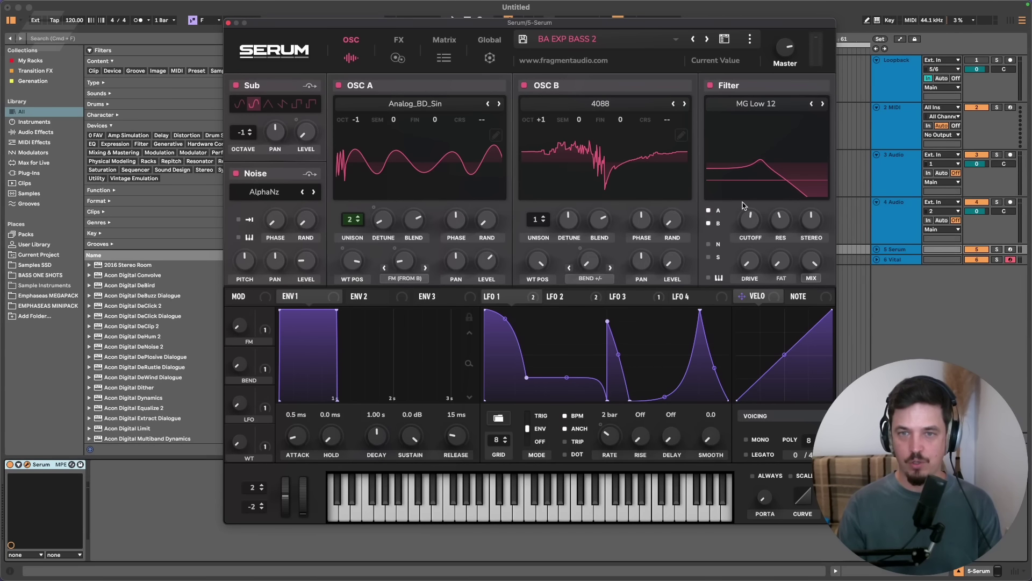
pyautogui.moveTo(359, 263); pyautogui.dragTo(359, 263)
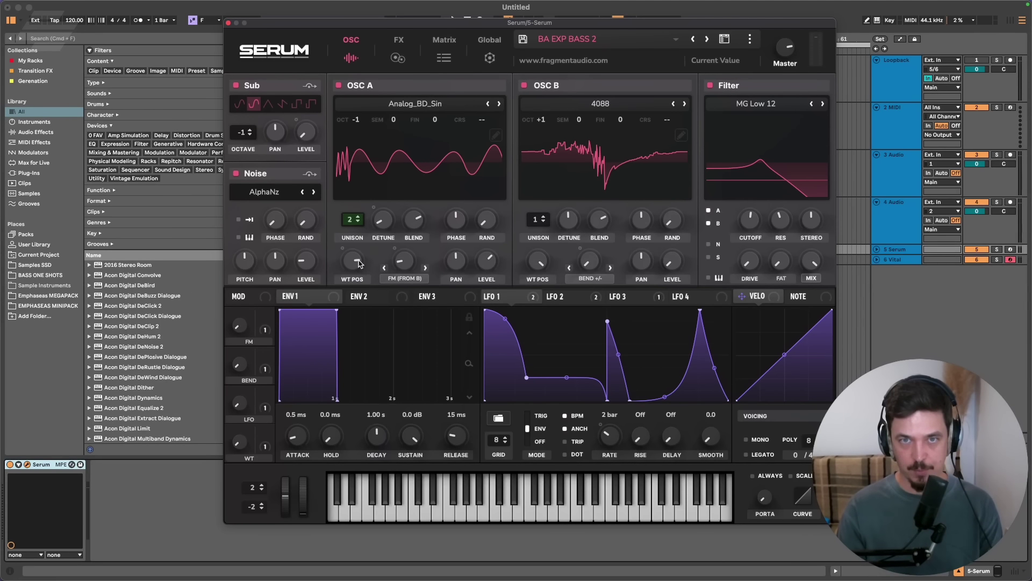
# Add the Sampler instrument to the Ableton Live set on a new track below Vital.
pyautogui.moveTo(332, 579)
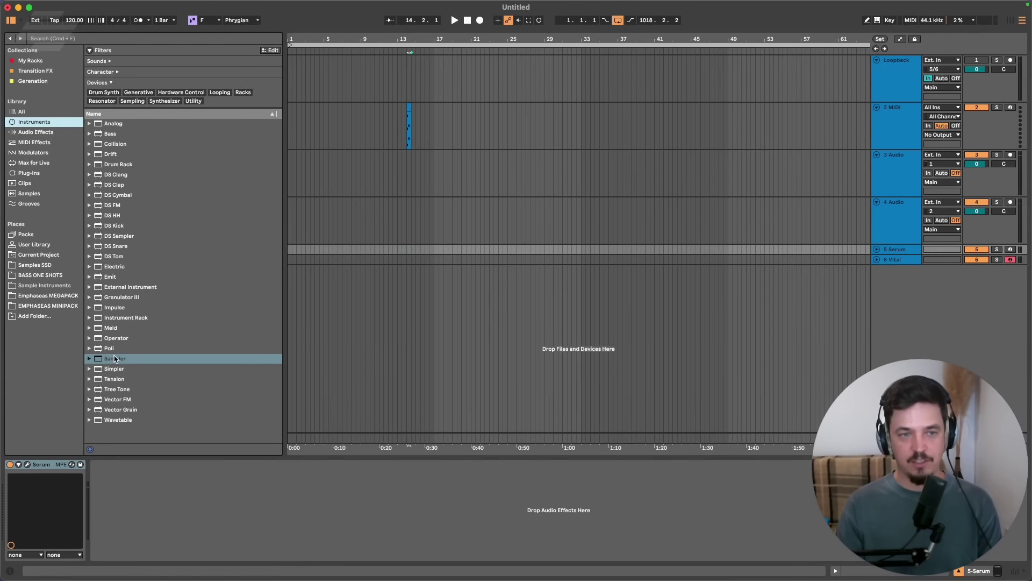
pyautogui.moveTo(114, 359); pyautogui.dragTo(532, 290)
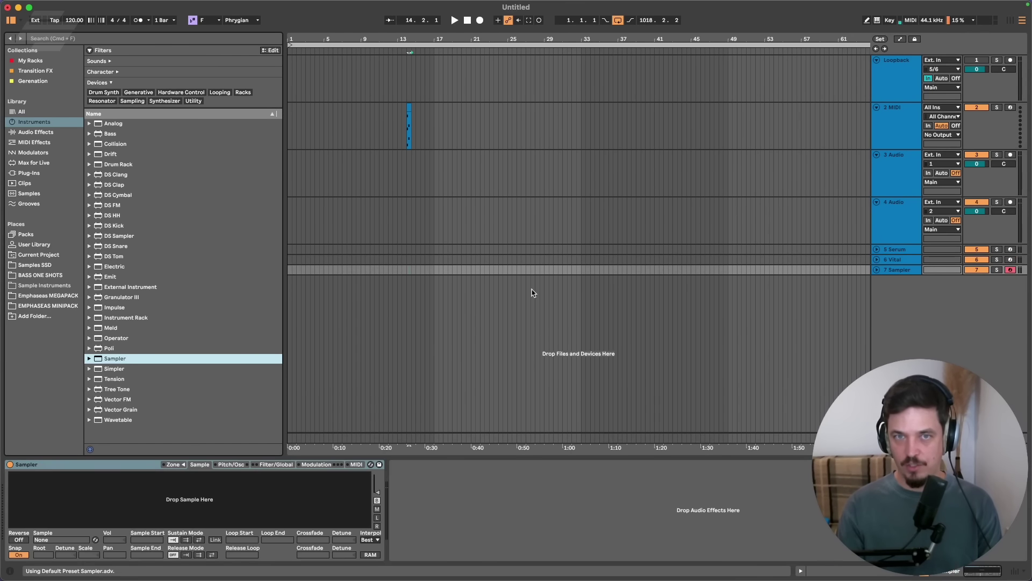
# Load NB1_C_Reese2.wav from BASS ONE SHOTS into Sampler and set the sample start to 30465 and end to 74637.
pyautogui.click(45, 278)
pyautogui.moveTo(121, 237); pyautogui.dragTo(229, 494)
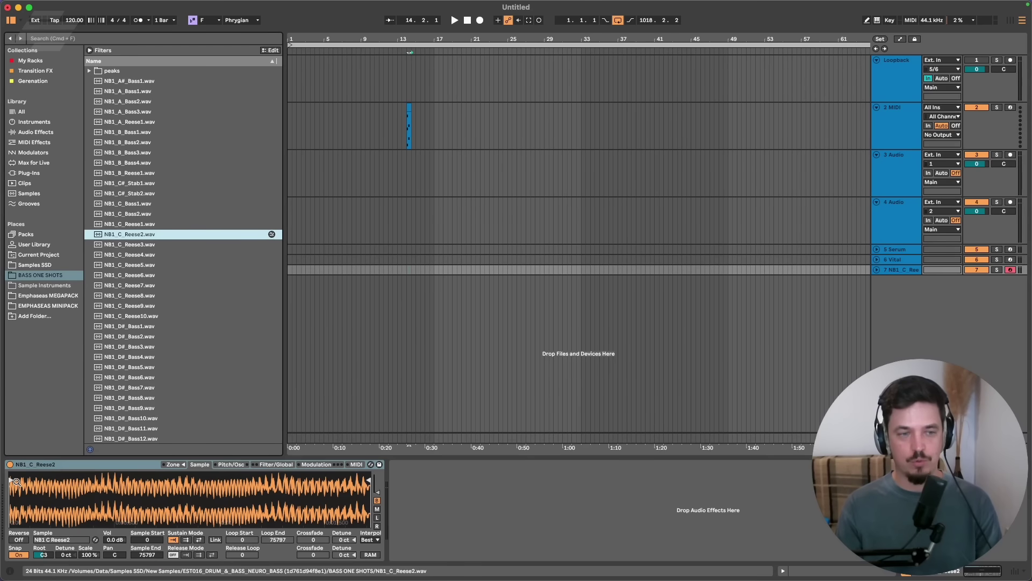
pyautogui.moveTo(12, 480); pyautogui.dragTo(160, 502)
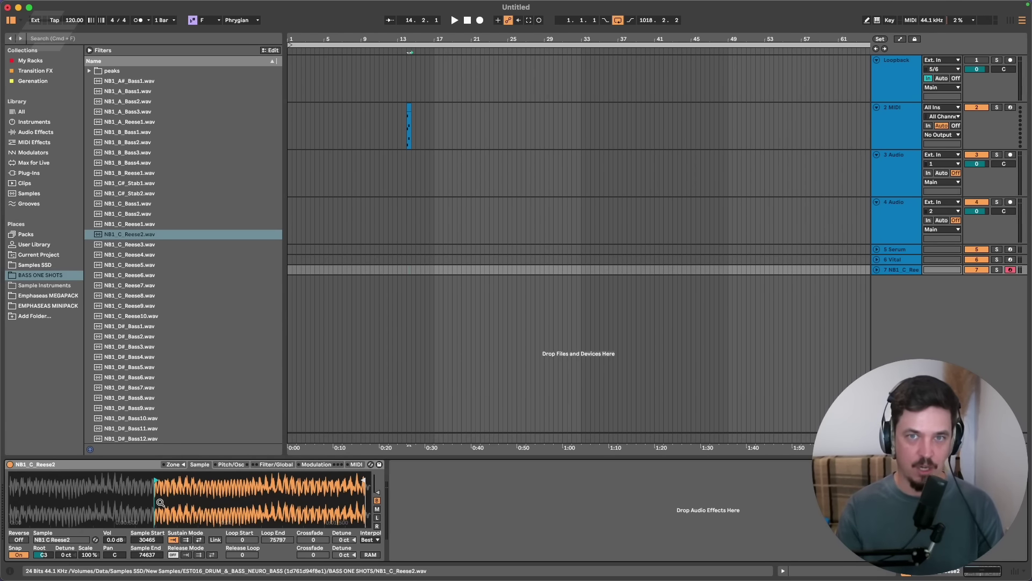
# Select the Компрессия line in Pages, and return to Ableton Live with the 4 Audio track selected.
pyautogui.moveTo(532, 571)
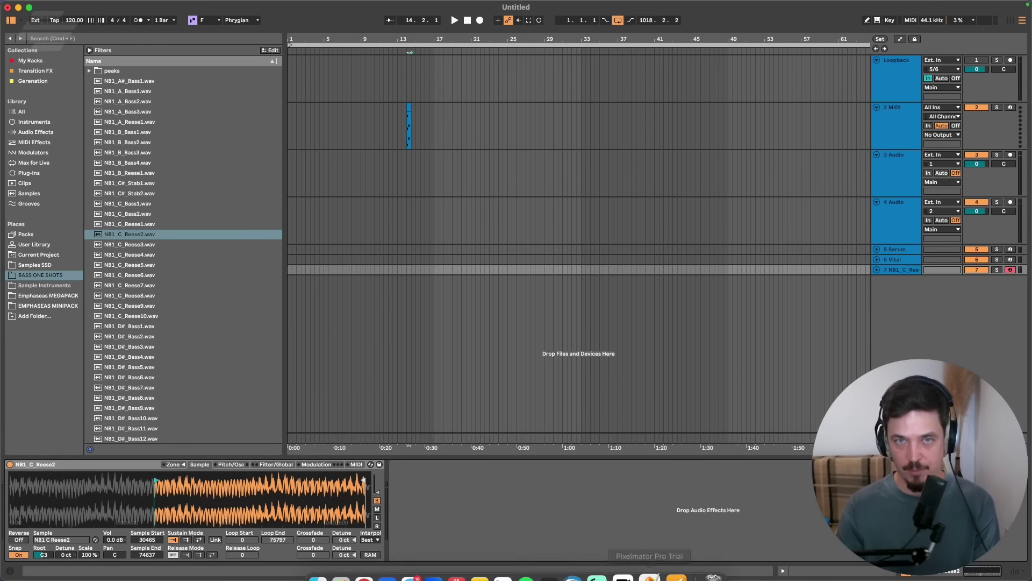
pyautogui.moveTo(671, 554)
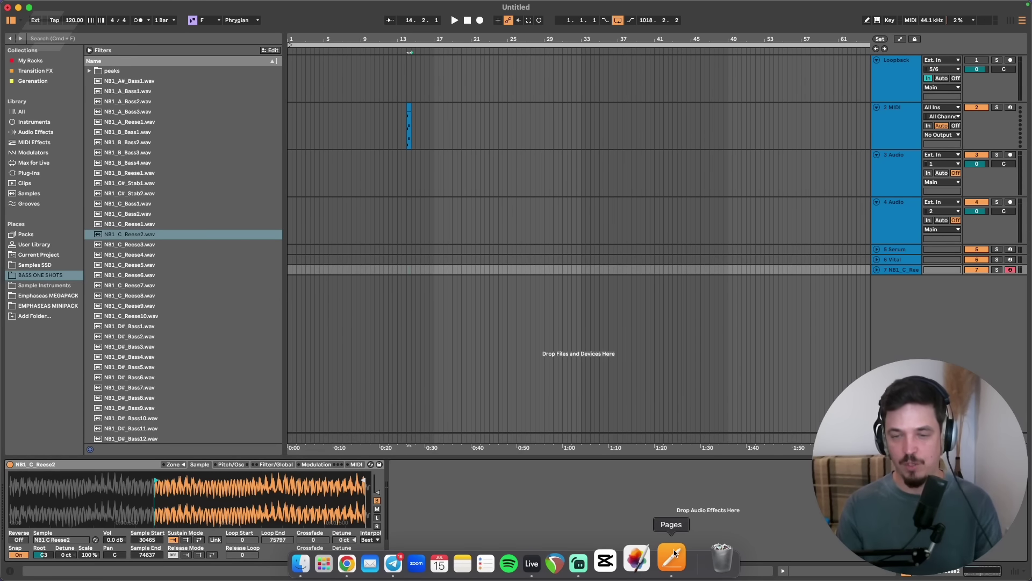
pyautogui.click(674, 563)
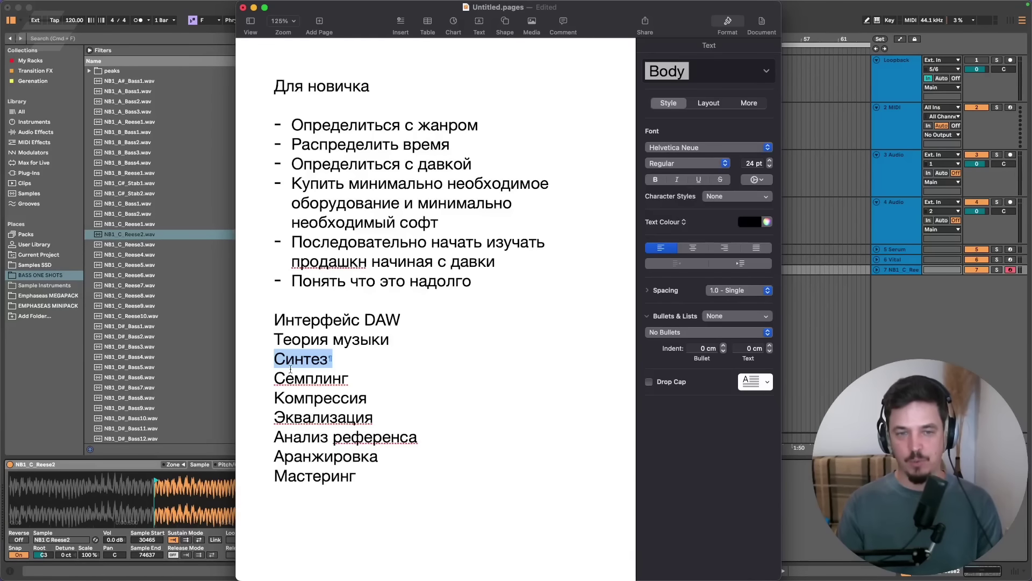
pyautogui.moveTo(272, 398); pyautogui.dragTo(381, 398)
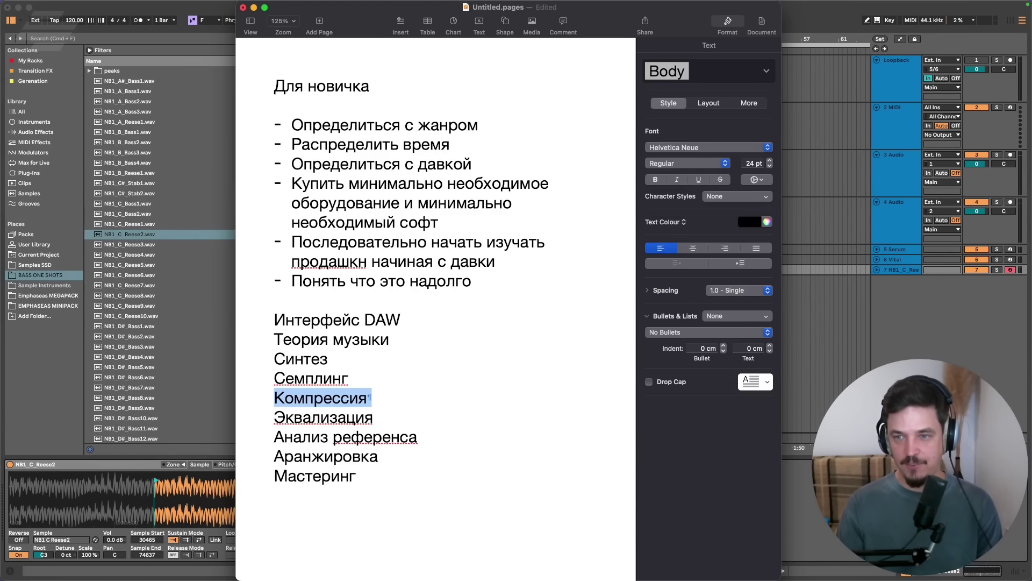
pyautogui.click(907, 186)
pyautogui.click(901, 222)
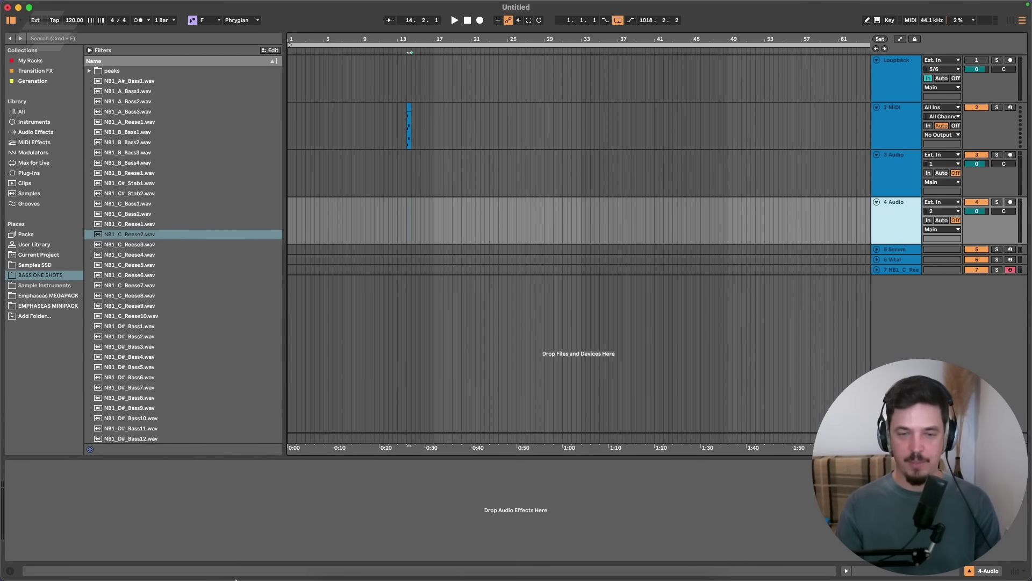
# Switch to Chrome and search YouTube for "compression tutorial".
pyautogui.click(371, 559)
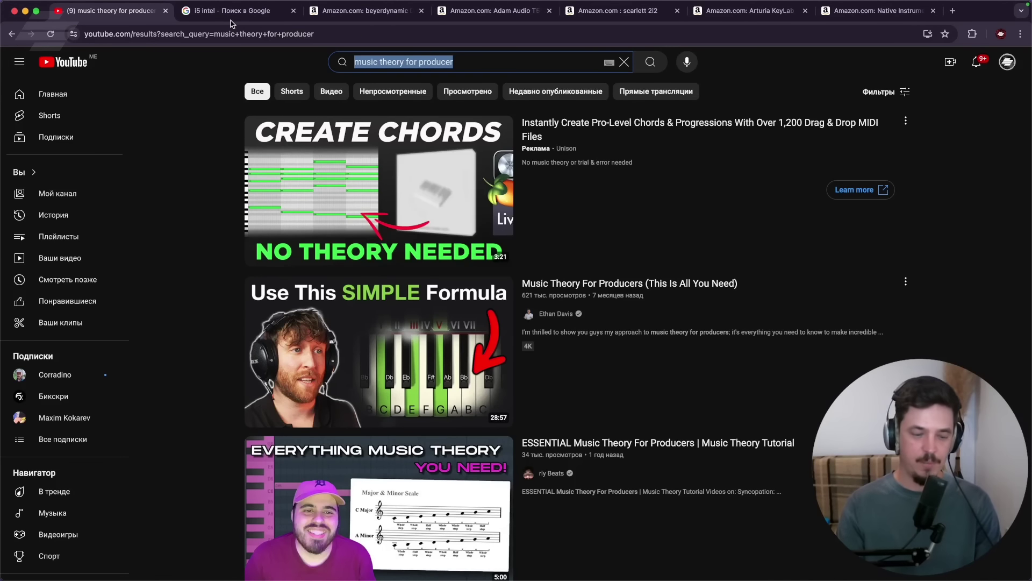
pyautogui.write('compress')
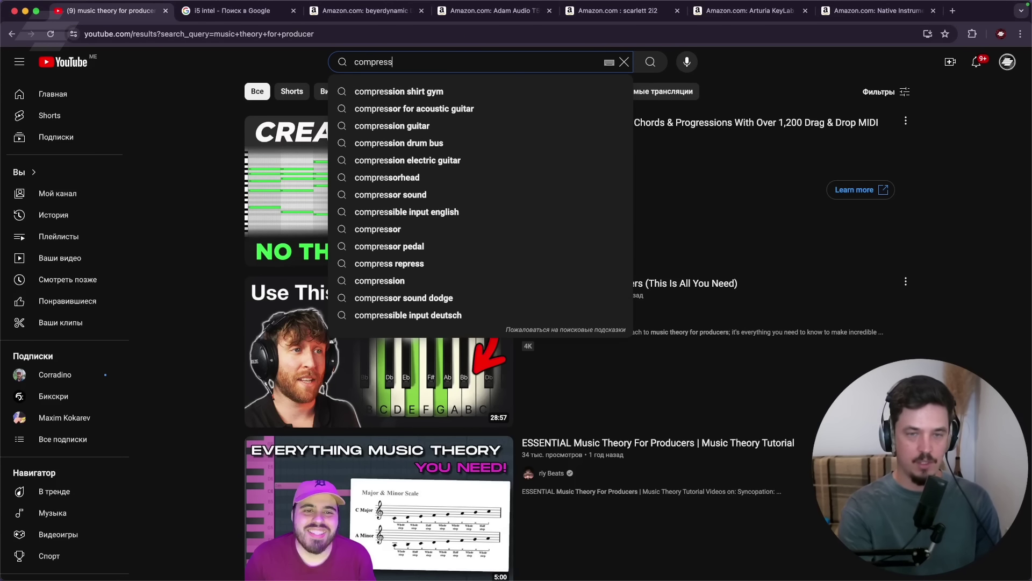
pyautogui.write('ion tutorial')
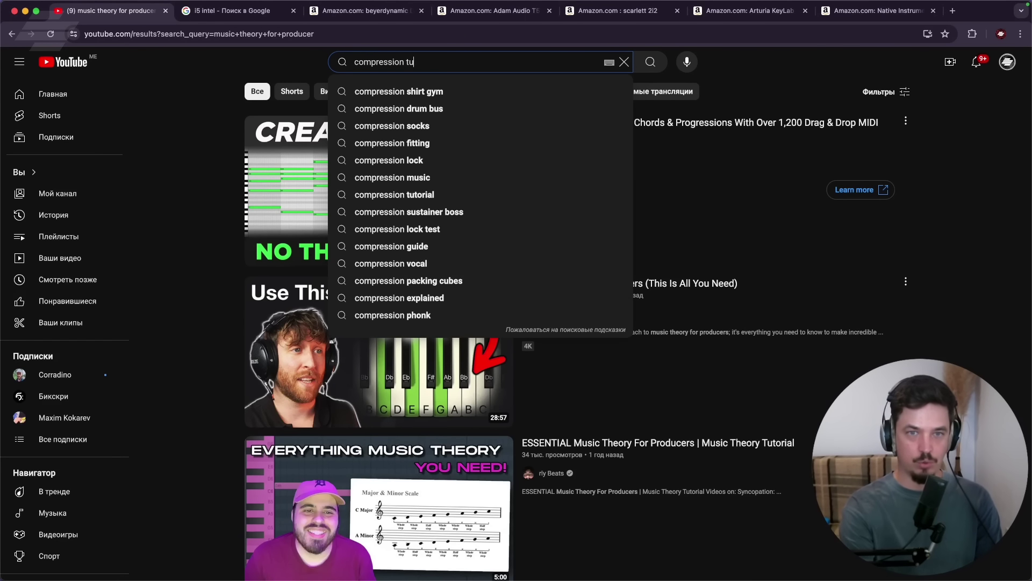
pyautogui.press('Return')
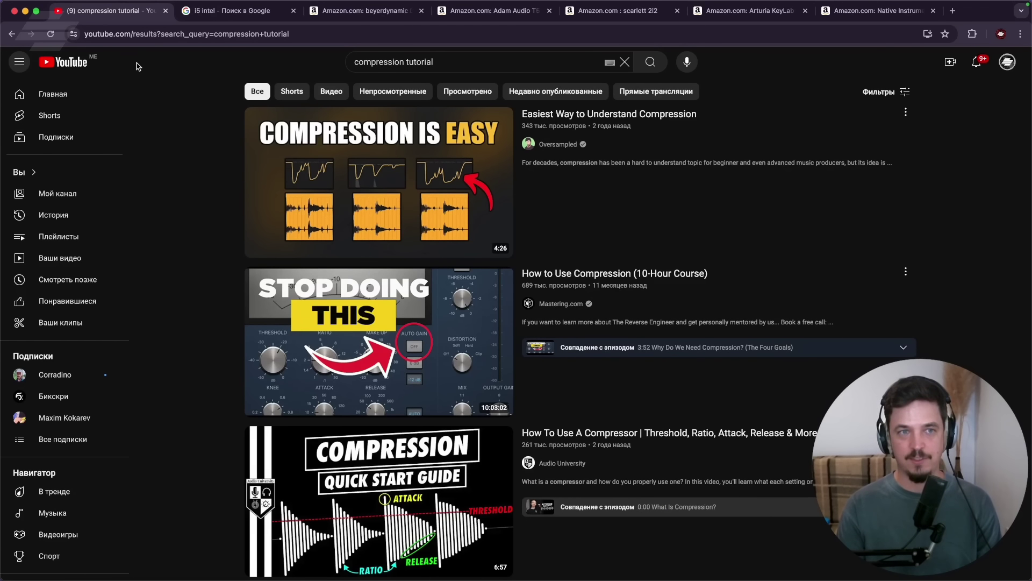
# Open the signed-in account's own YouTube channel, pause its featured video and view the list of recent videos.
pyautogui.click(1008, 61)
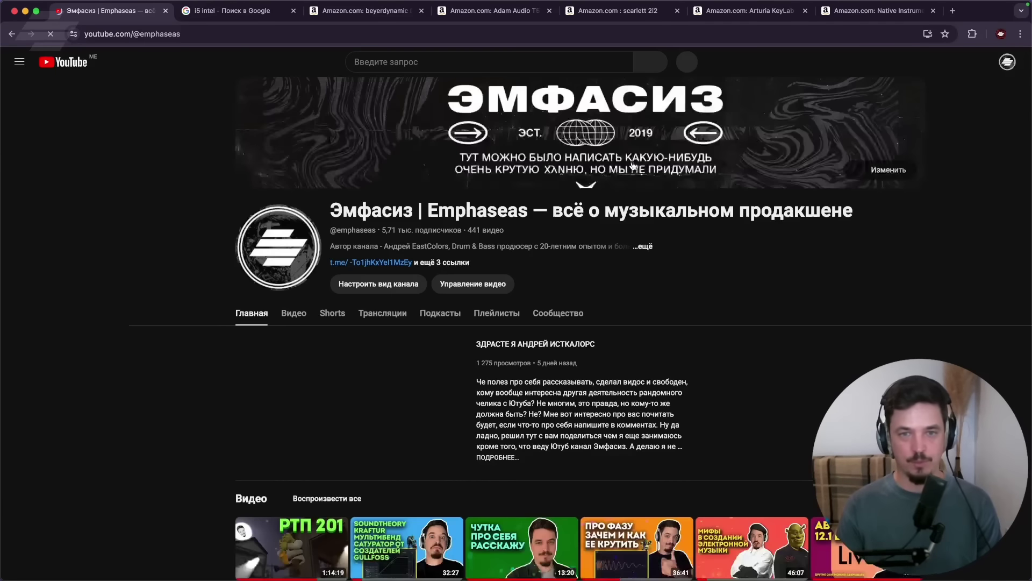
pyautogui.click(250, 458)
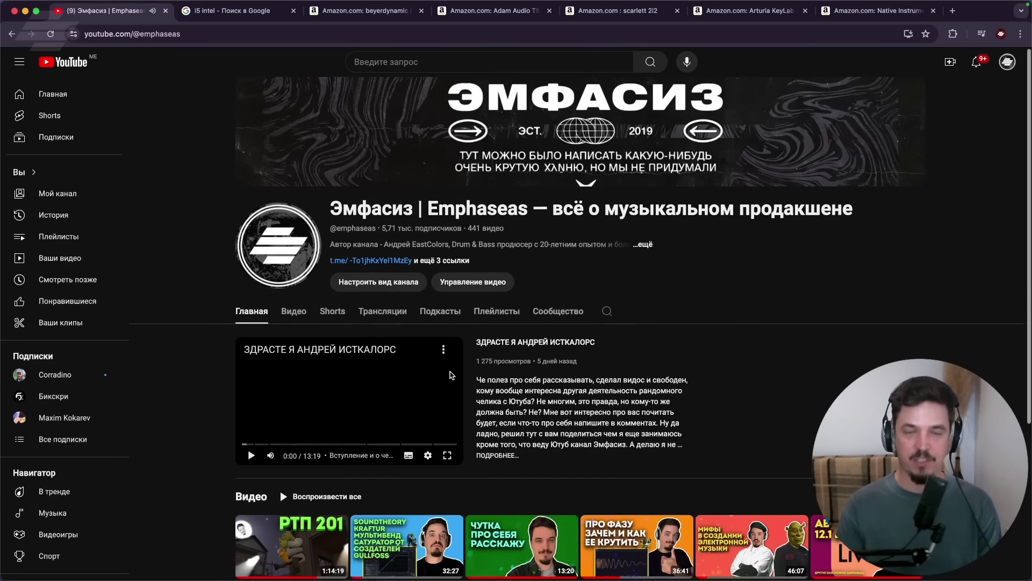
pyautogui.scroll(-2, 484, 397)
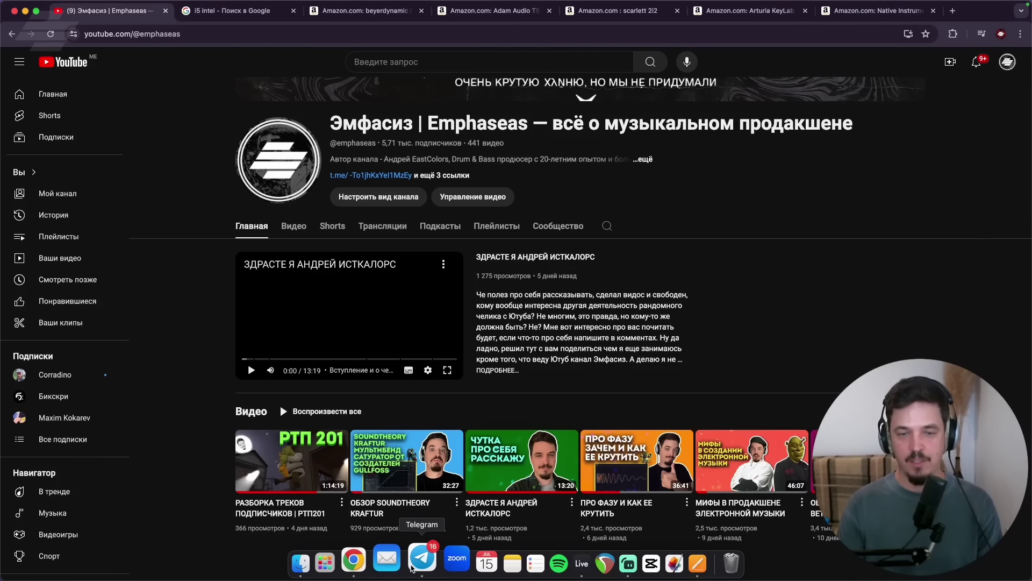
# Switch to Pages and place the text cursor at the end of the Эквализация line.
pyautogui.click(666, 575)
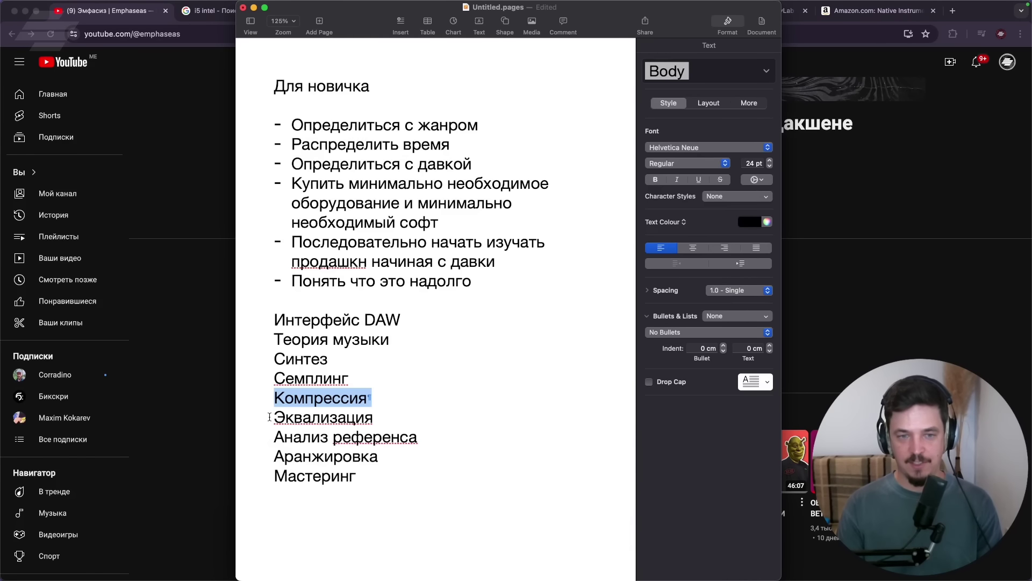
pyautogui.moveTo(273, 414); pyautogui.dragTo(379, 426)
pyautogui.click(377, 415)
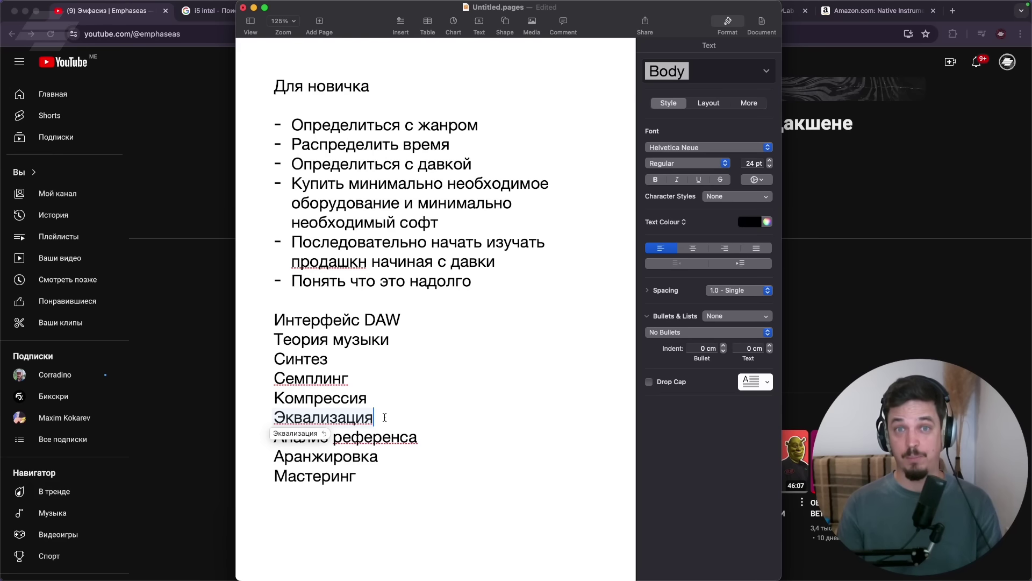
# Switch to Ableton Live and add the EQ Eight audio effect to the 2 MIDI track.
pyautogui.moveTo(591, 571)
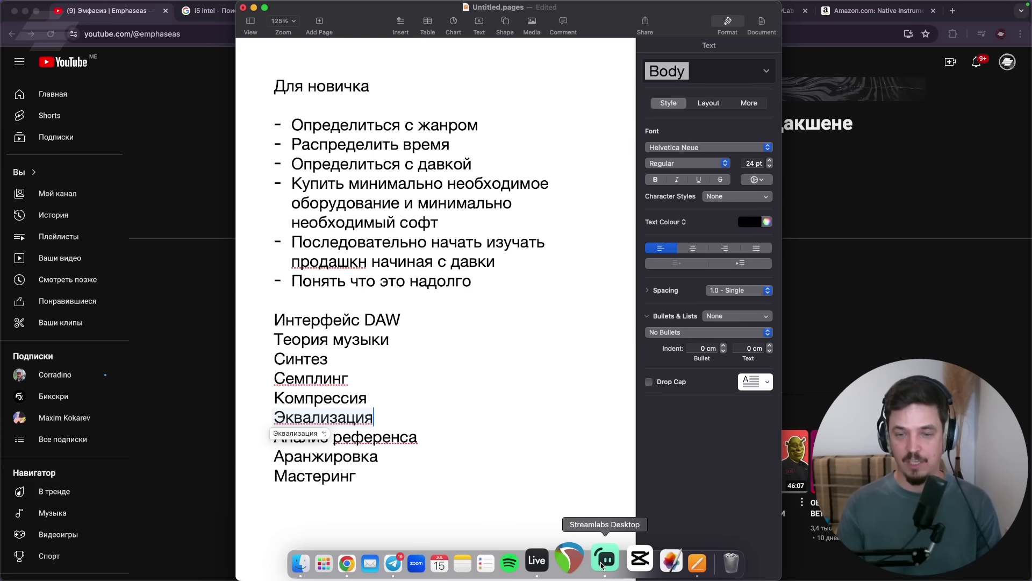
pyautogui.click(554, 568)
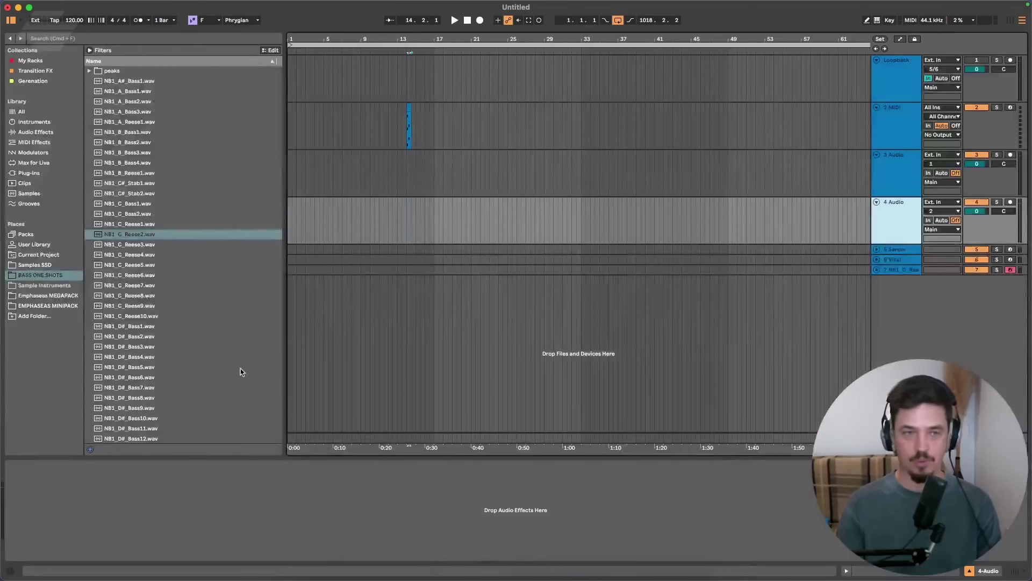
pyautogui.click(35, 132)
pyautogui.scroll(3, 131, 328)
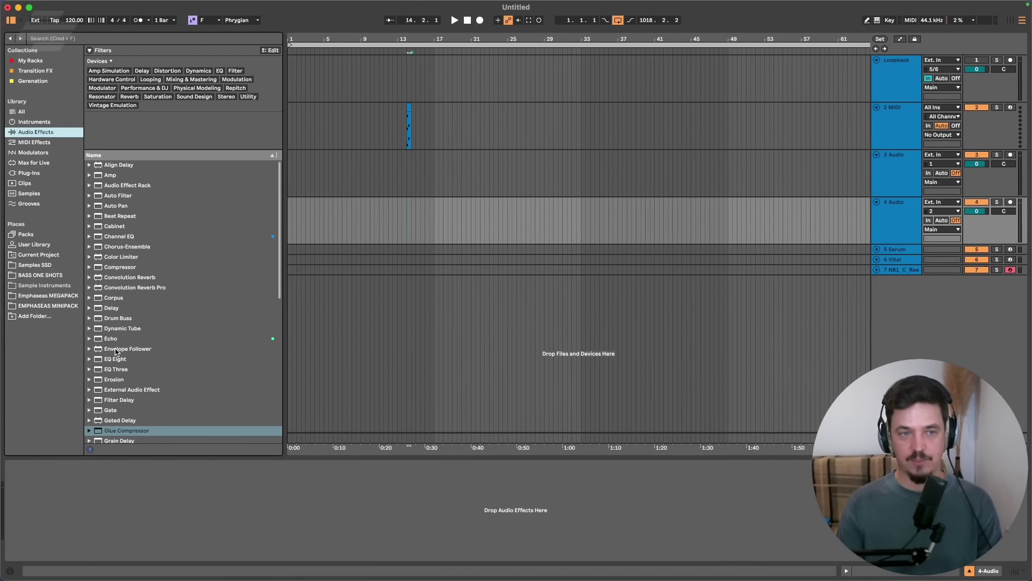
pyautogui.moveTo(115, 359); pyautogui.dragTo(484, 134)
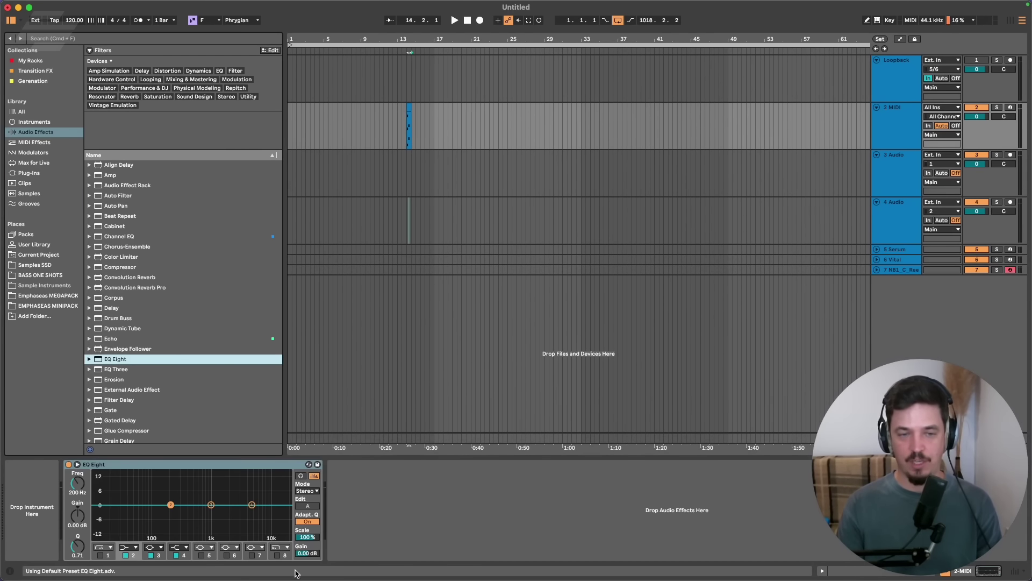
# Raise EQ Eight's band 4 to about 4.08 kHz and 5.58 dB, and band 3 to about 861 Hz and 5.83 dB.
pyautogui.moveTo(211, 506); pyautogui.dragTo(248, 495)
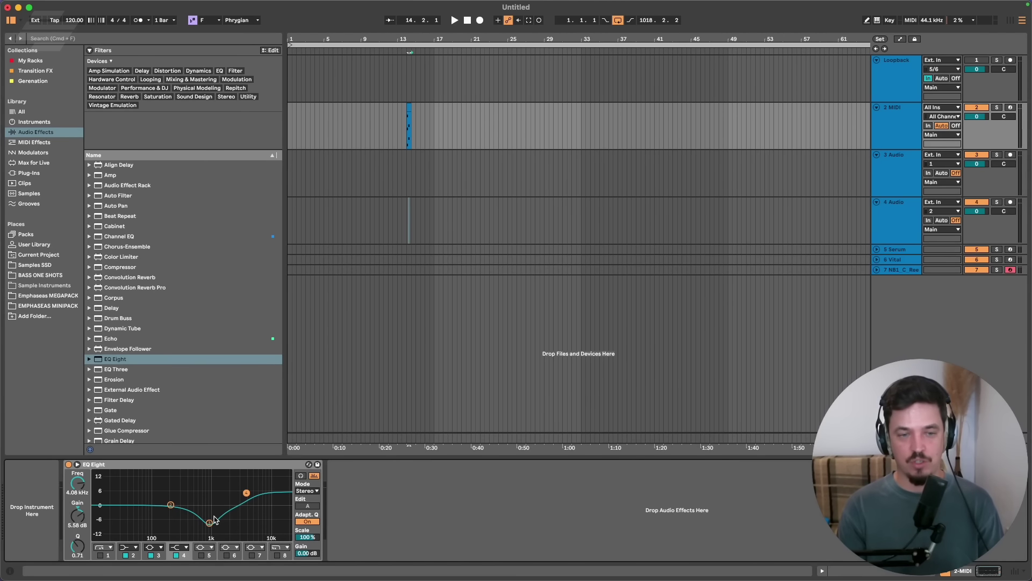
pyautogui.moveTo(209, 523); pyautogui.dragTo(207, 492)
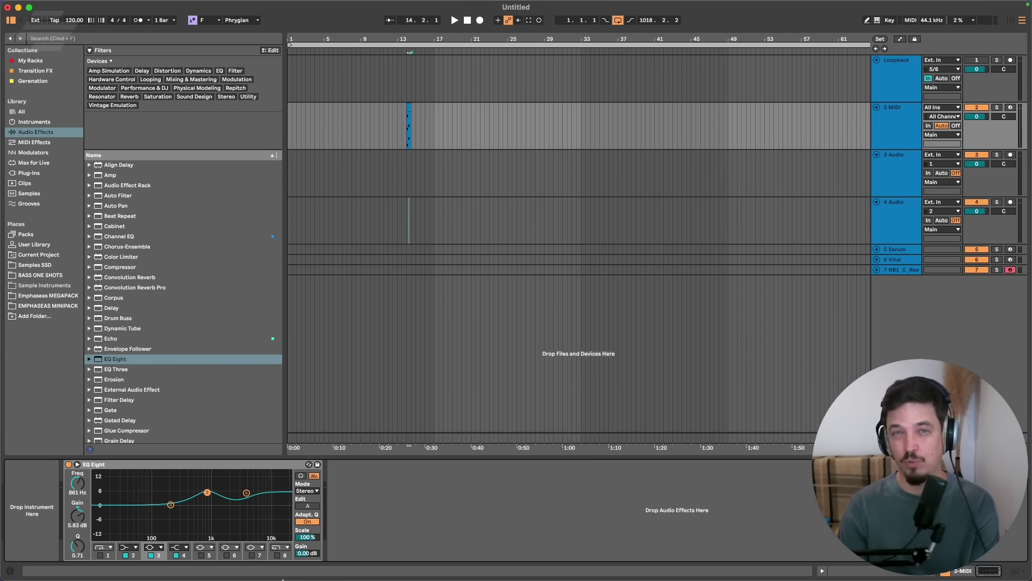
# Return to Ableton Live and move the Dopamine(premaster) clip earlier so that it starts at bar 17.
pyautogui.moveTo(377, 578)
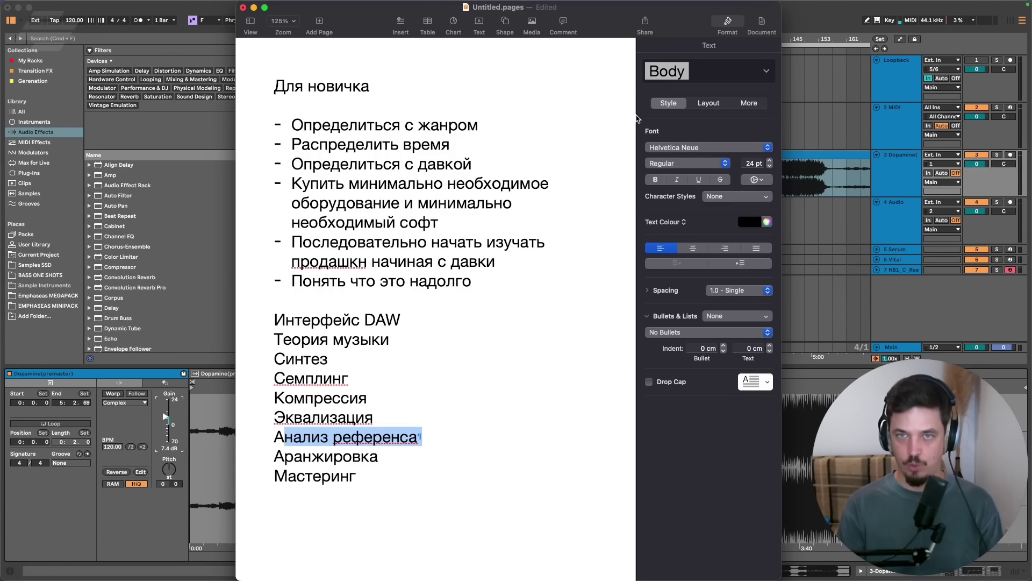
pyautogui.click(803, 18)
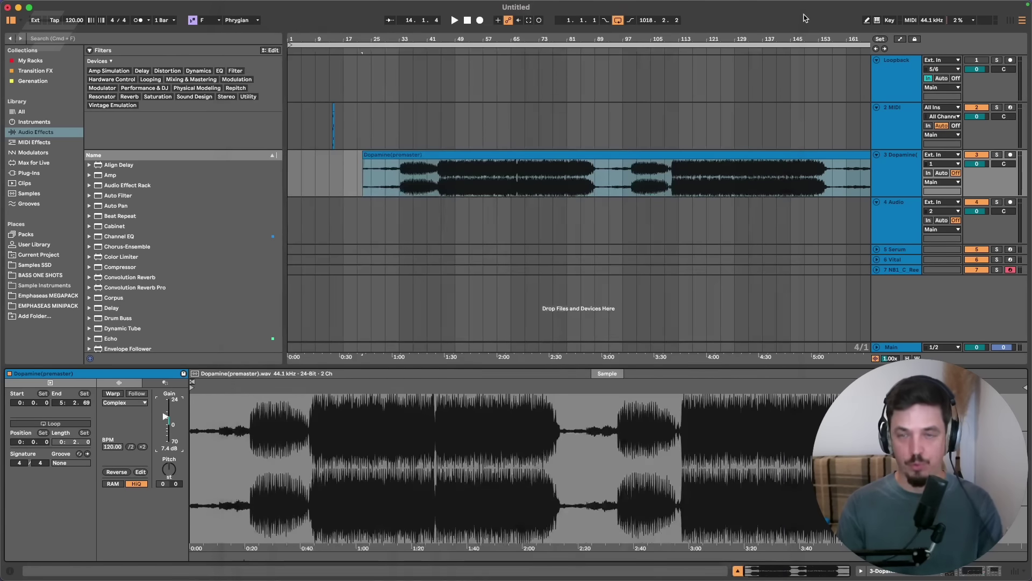
pyautogui.moveTo(423, 156); pyautogui.dragTo(414, 162)
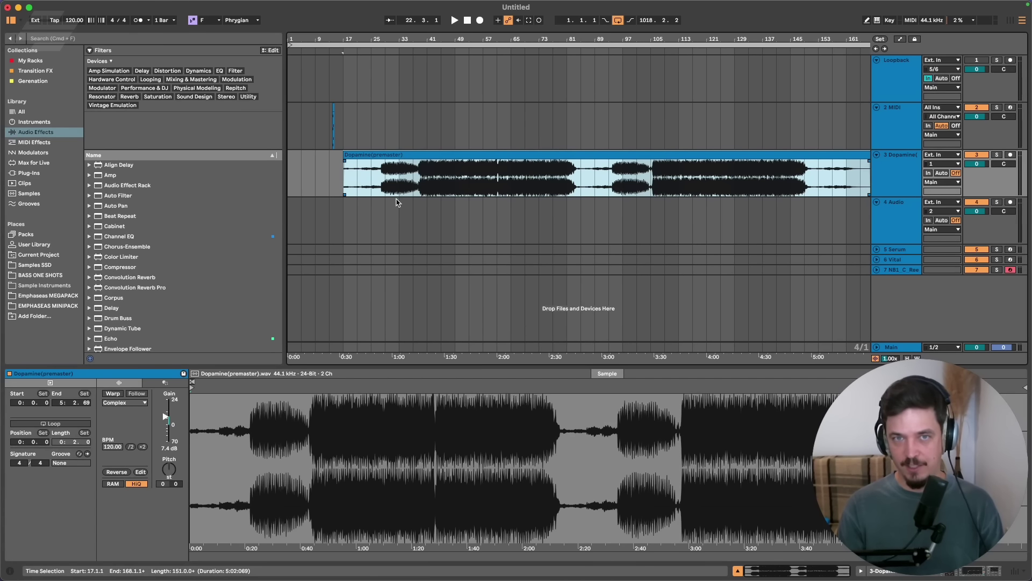
# Mark the section from bar 29 to bar 37 in the Dopamine(premaster) clip, and clear the selection at bar 37.
pyautogui.click(385, 187)
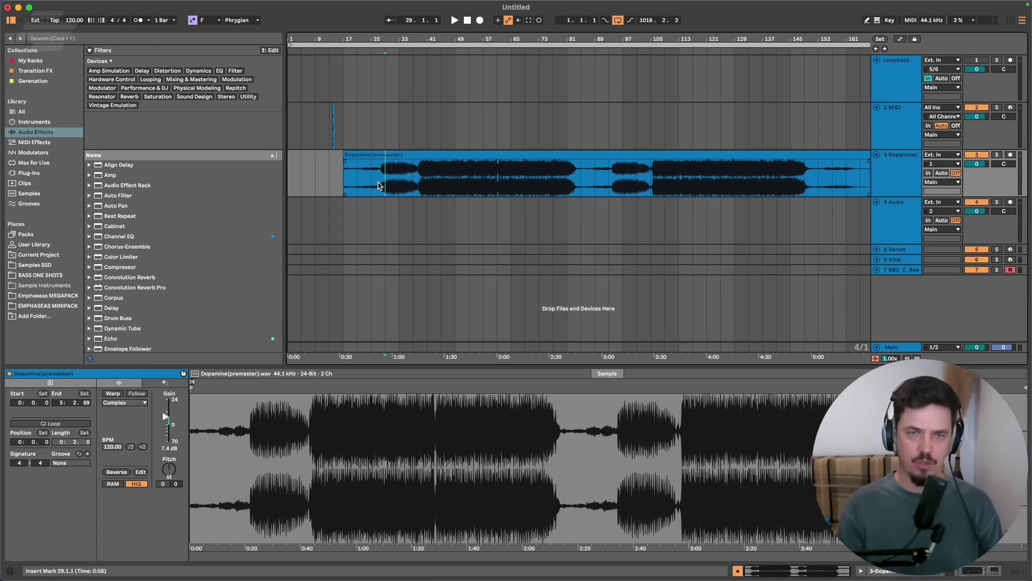
pyautogui.keyDown('shift'); pyautogui.click(347, 185); pyautogui.keyUp('shift')
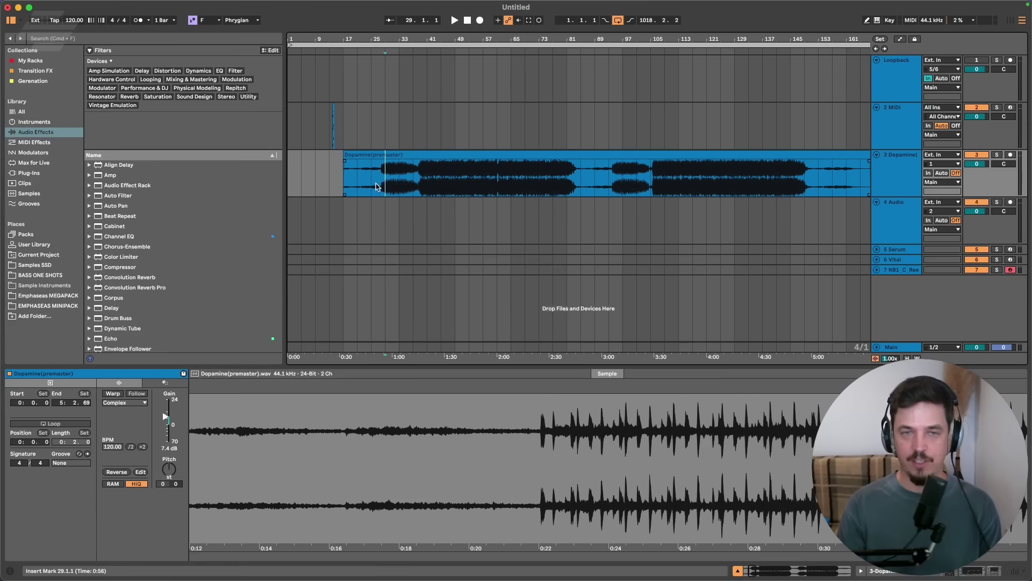
pyautogui.moveTo(342, 187); pyautogui.dragTo(414, 184)
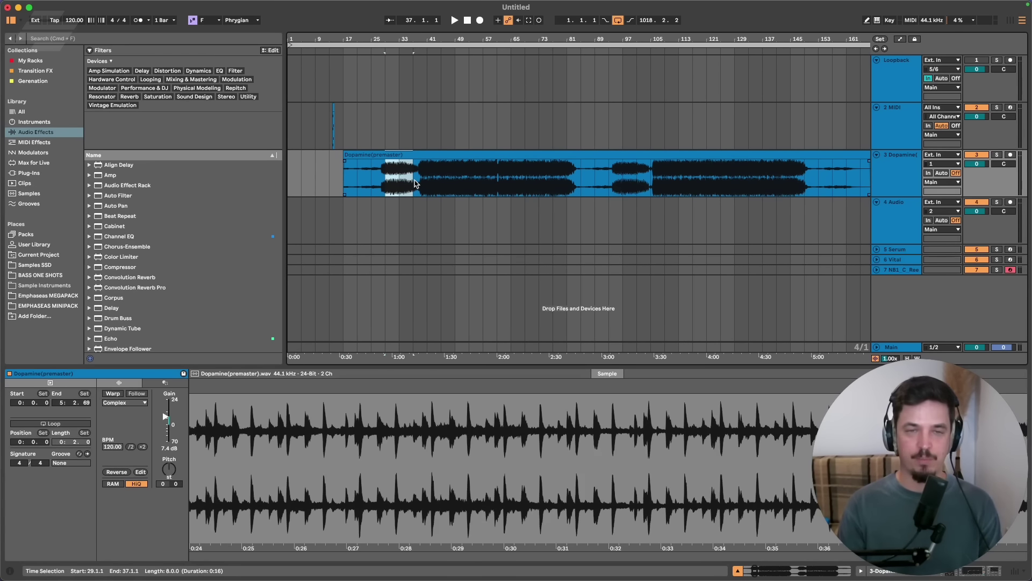
pyautogui.click(418, 180)
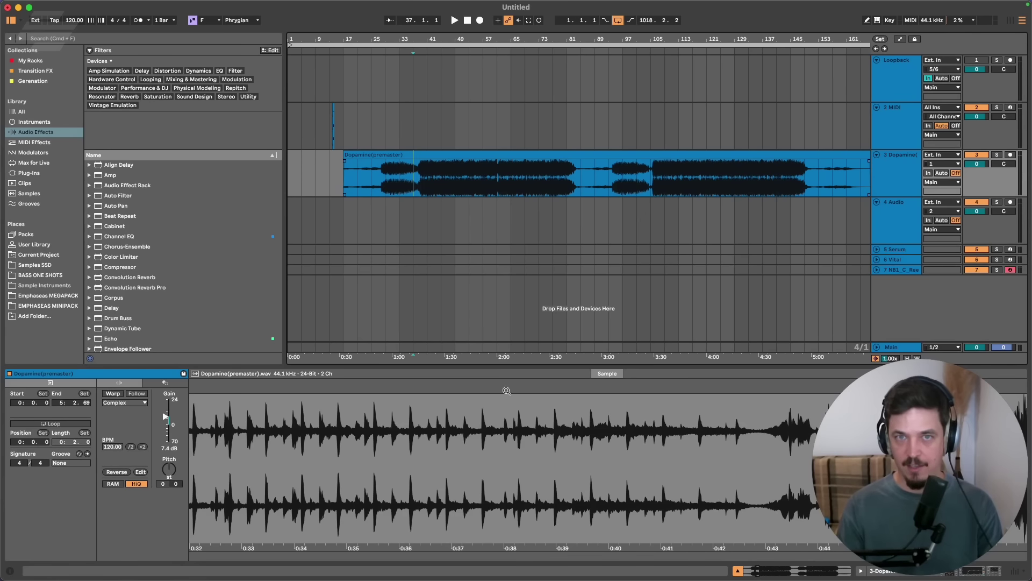
# Switch to Pages and select the Аранжировка line.
pyautogui.moveTo(487, 579)
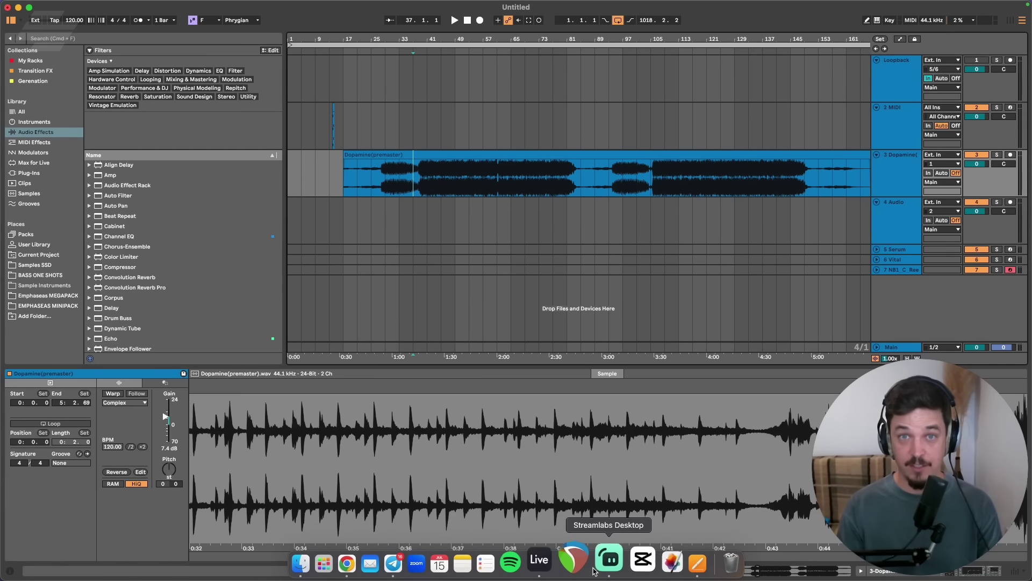
pyautogui.click(665, 572)
pyautogui.tripleClick(407, 462)
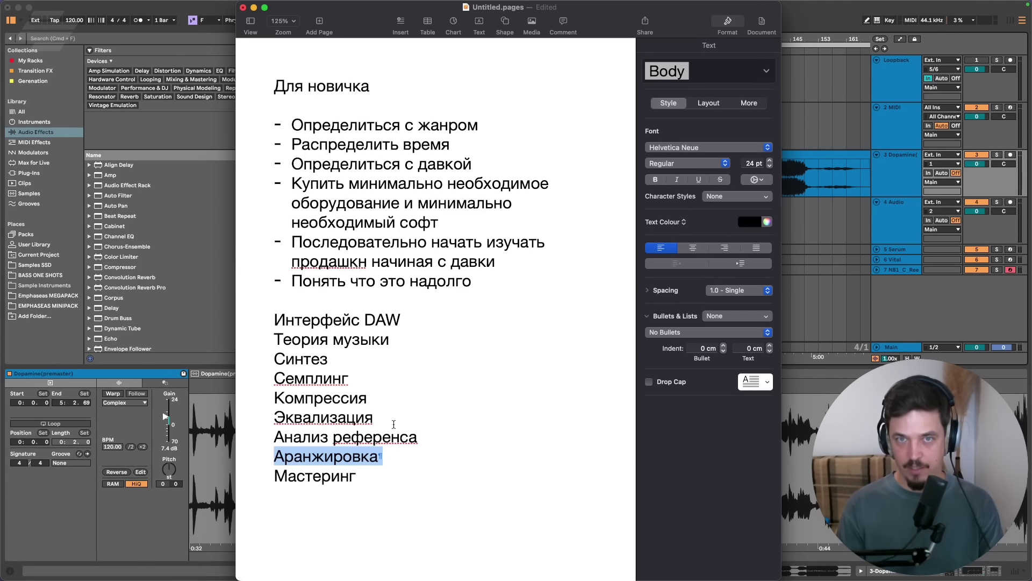
# In Ableton Live, add locators at bars 29, 41 and 17, and select bars 17 to 33 on the Loopback track.
pyautogui.press('super+Tab')
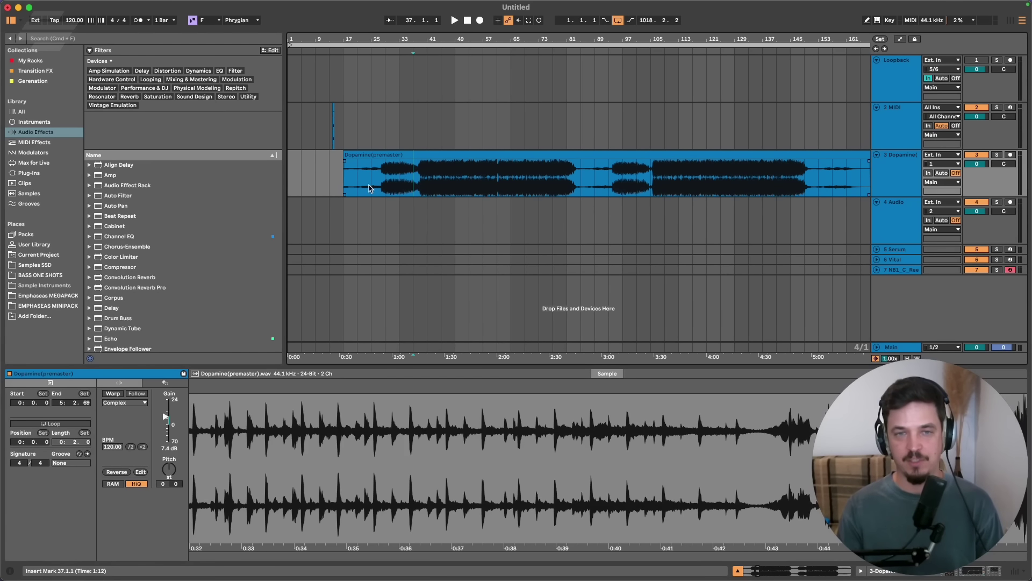
pyautogui.click(342, 180)
pyautogui.click(385, 183)
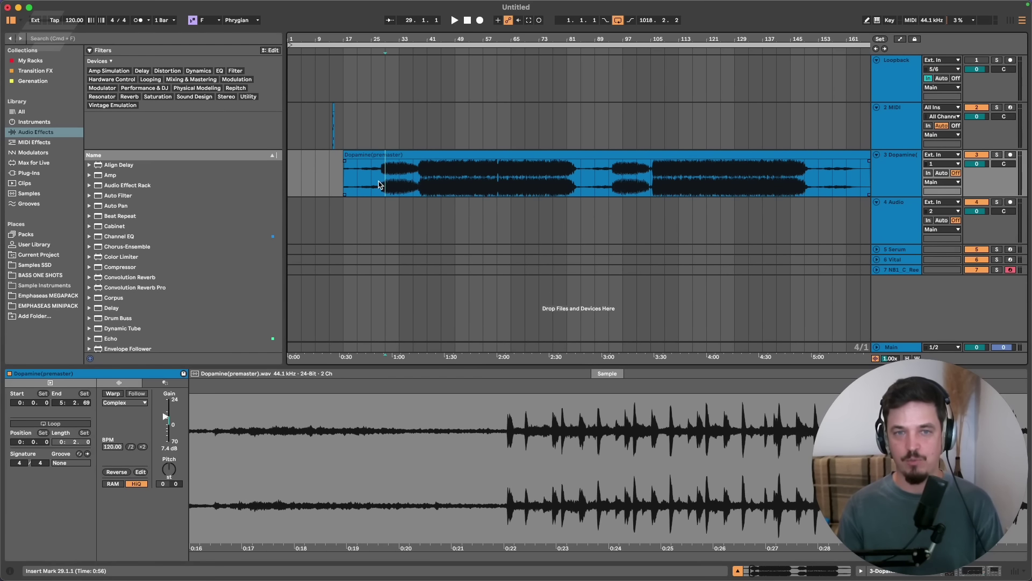
pyautogui.click(880, 39)
pyautogui.click(427, 173)
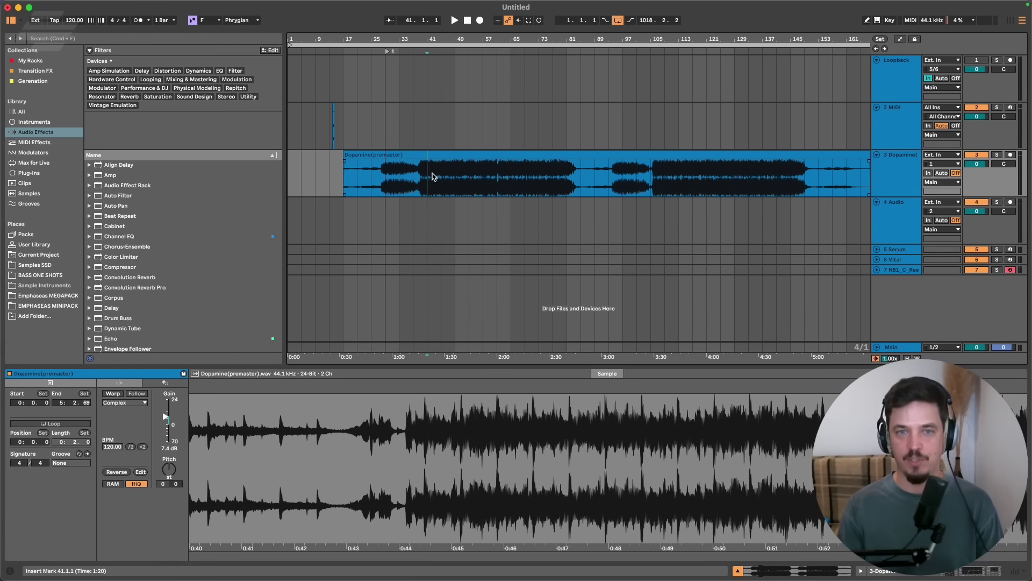
pyautogui.click(880, 38)
pyautogui.click(346, 171)
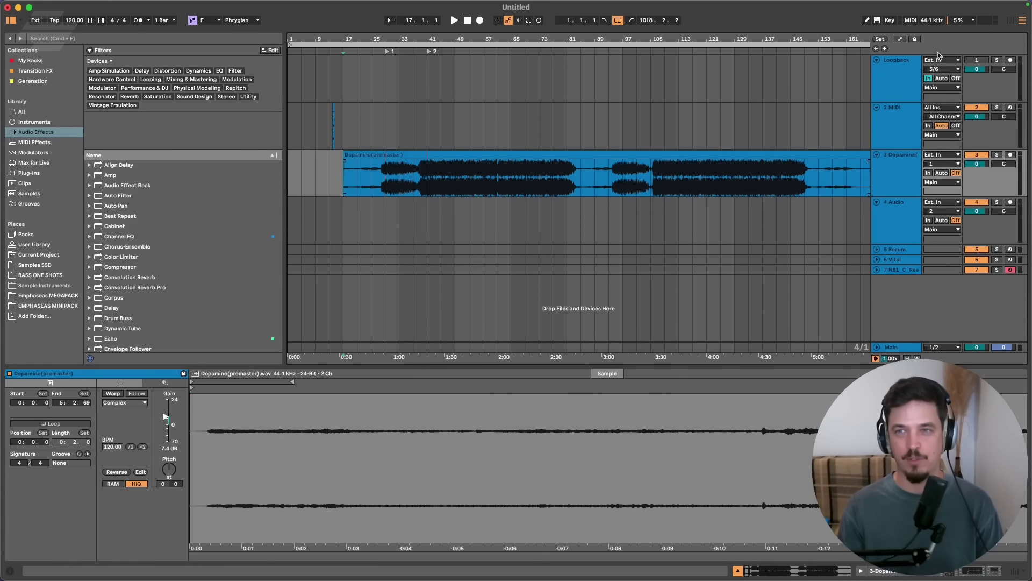
pyautogui.click(883, 41)
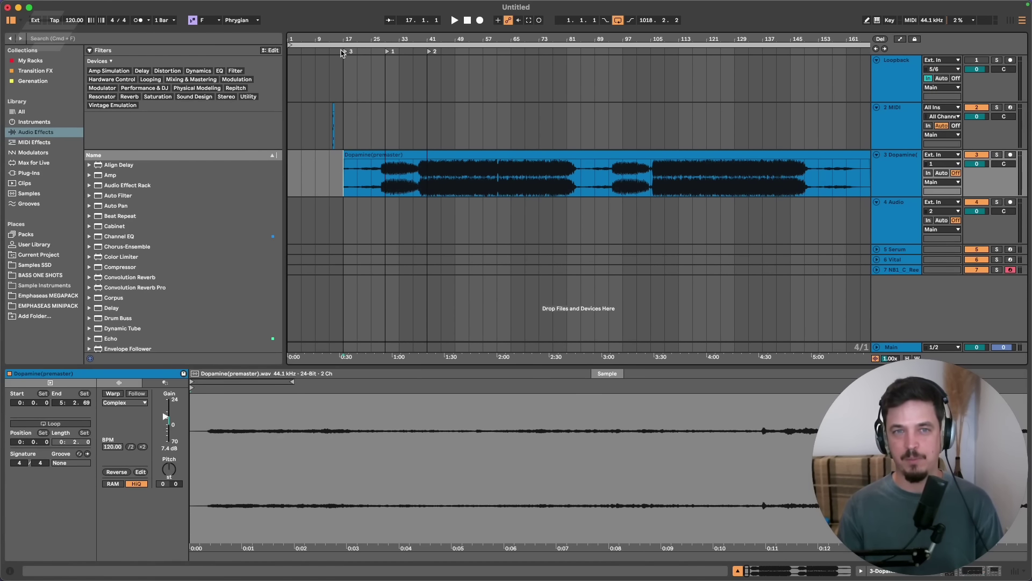
pyautogui.click(353, 80)
pyautogui.moveTo(362, 82); pyautogui.dragTo(392, 82)
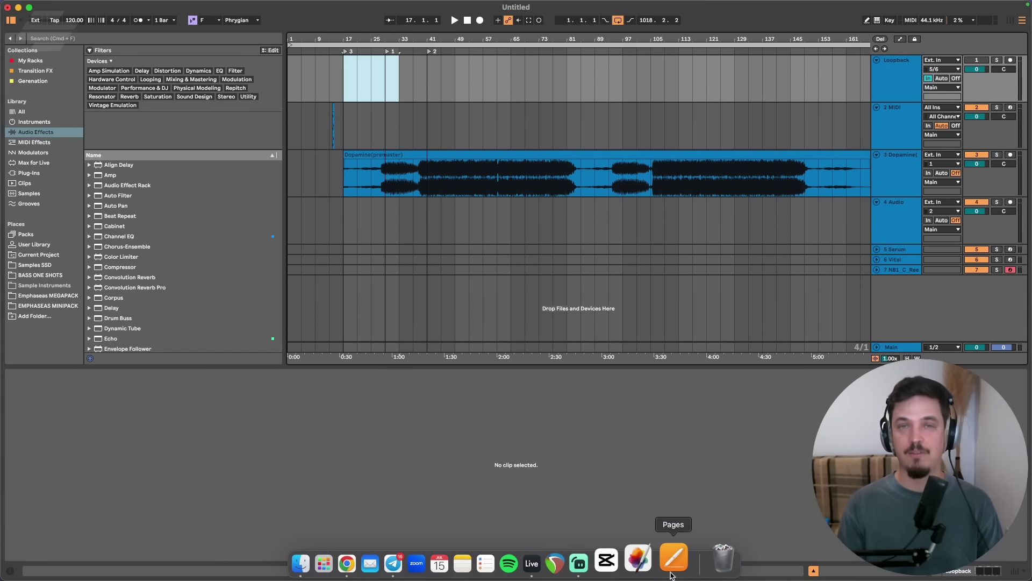
# Check the topic list in Pages, then select the Main track in Ableton Live.
pyautogui.click(671, 574)
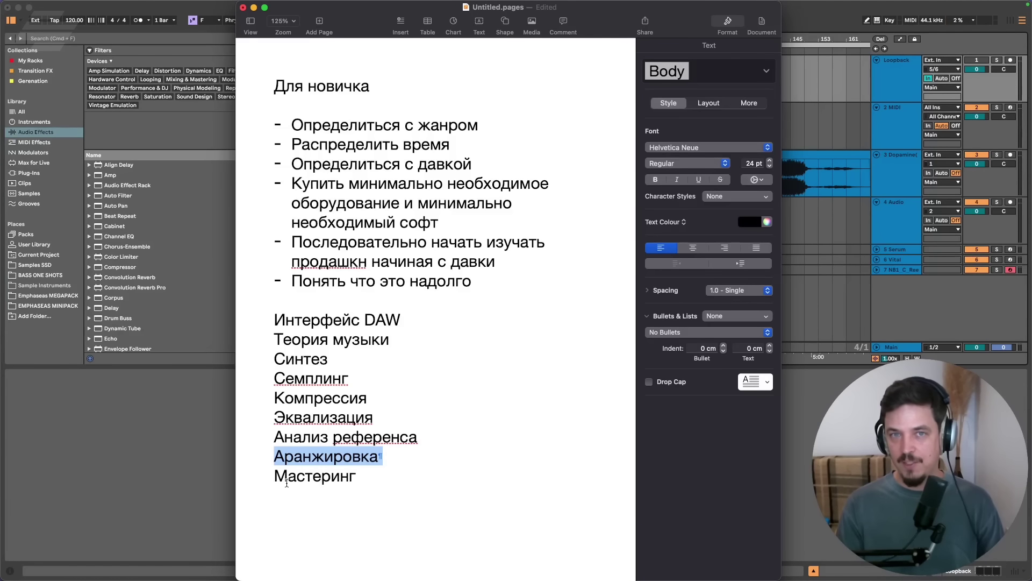
pyautogui.click(166, 473)
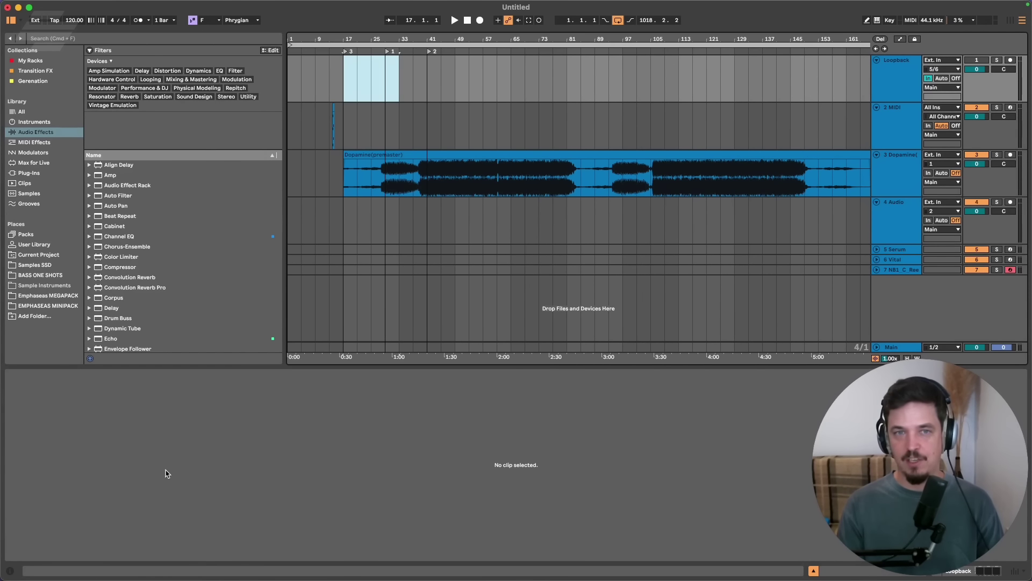
pyautogui.click(892, 344)
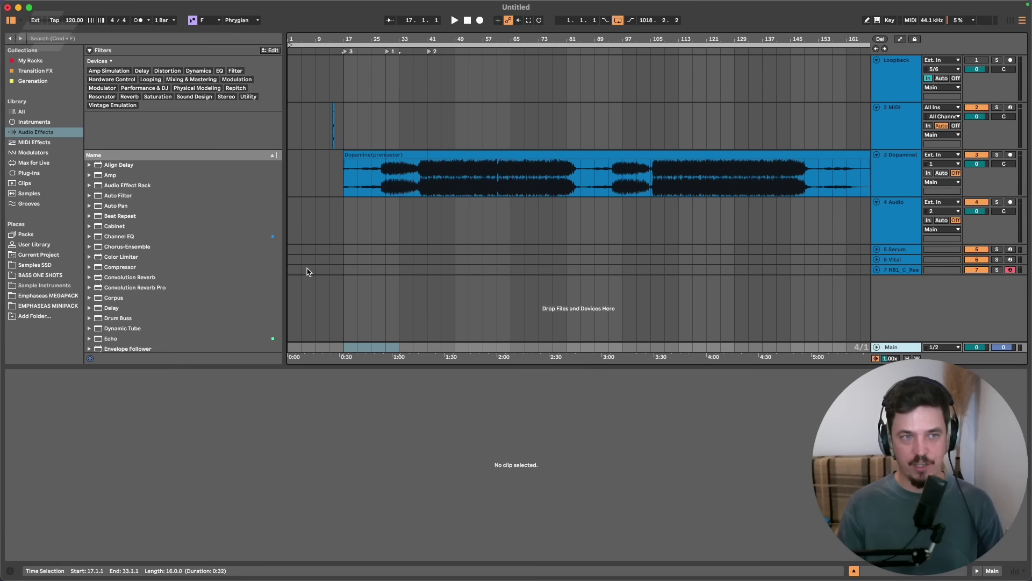
pyautogui.scroll(-5, 139, 269)
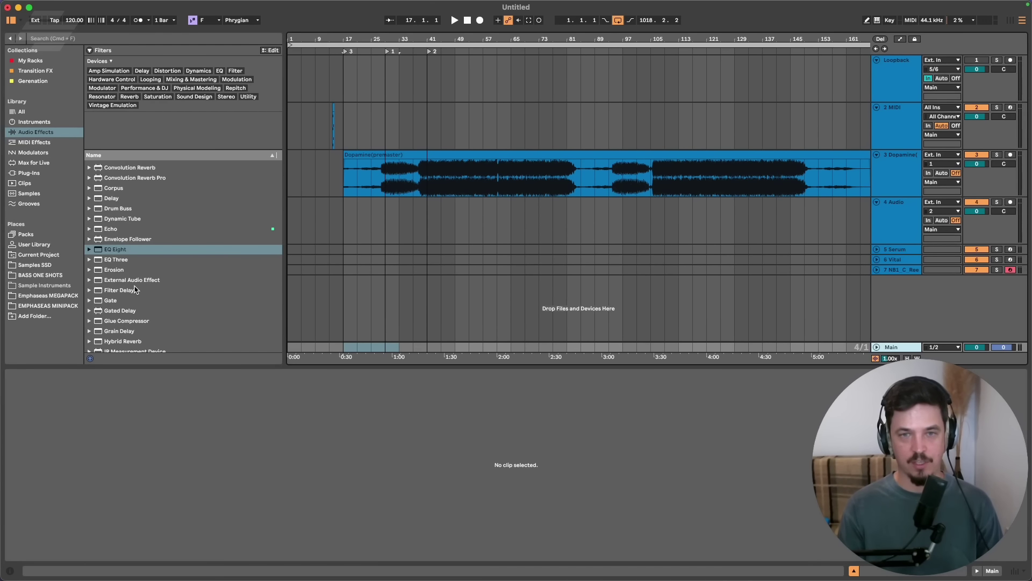
pyautogui.click(516, 190)
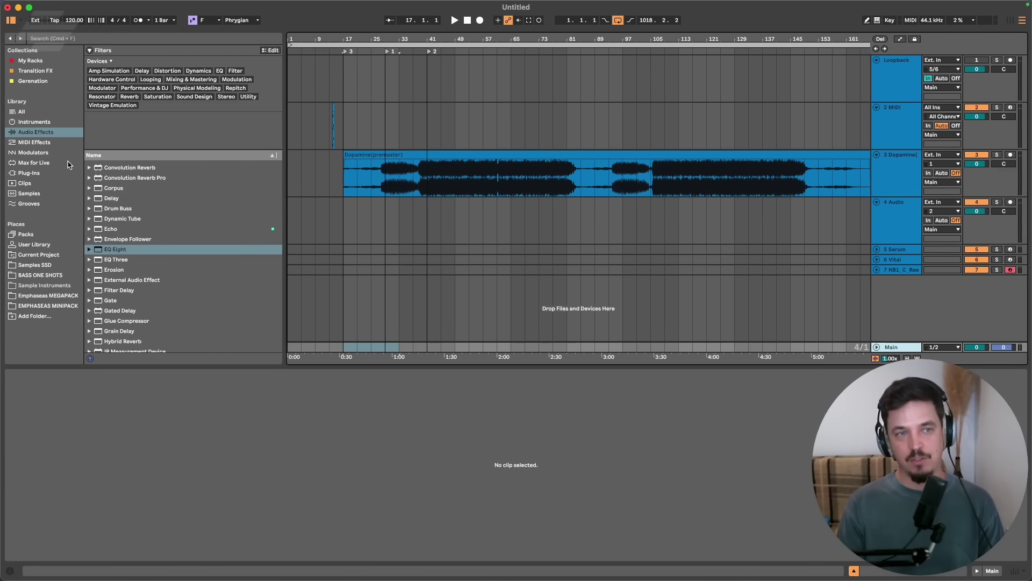
# Switch to the Emphaseas YouTube channel in Chrome, closing the YouTube Studio page opened from the channel banner.
pyautogui.moveTo(377, 578)
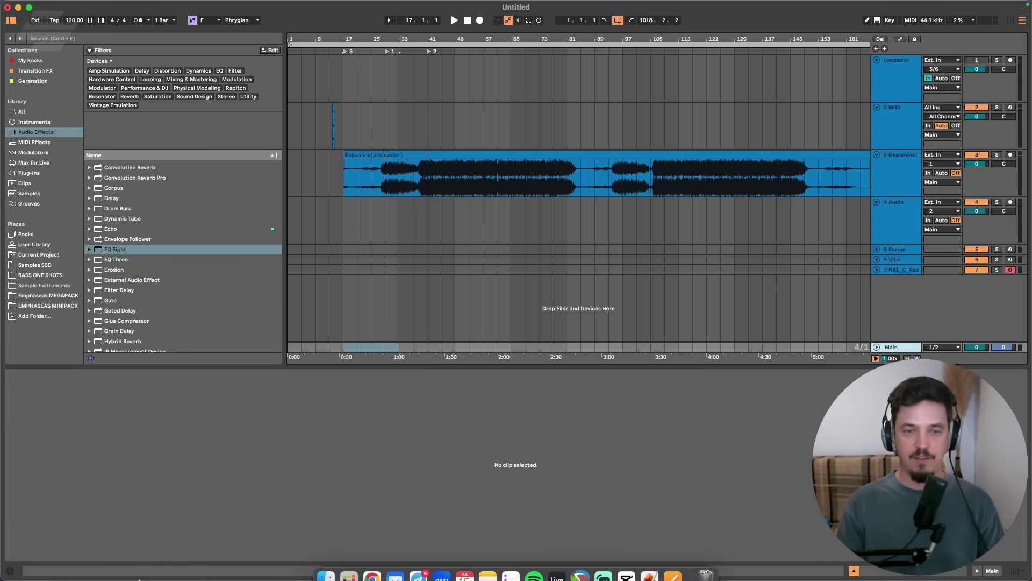
pyautogui.click(373, 570)
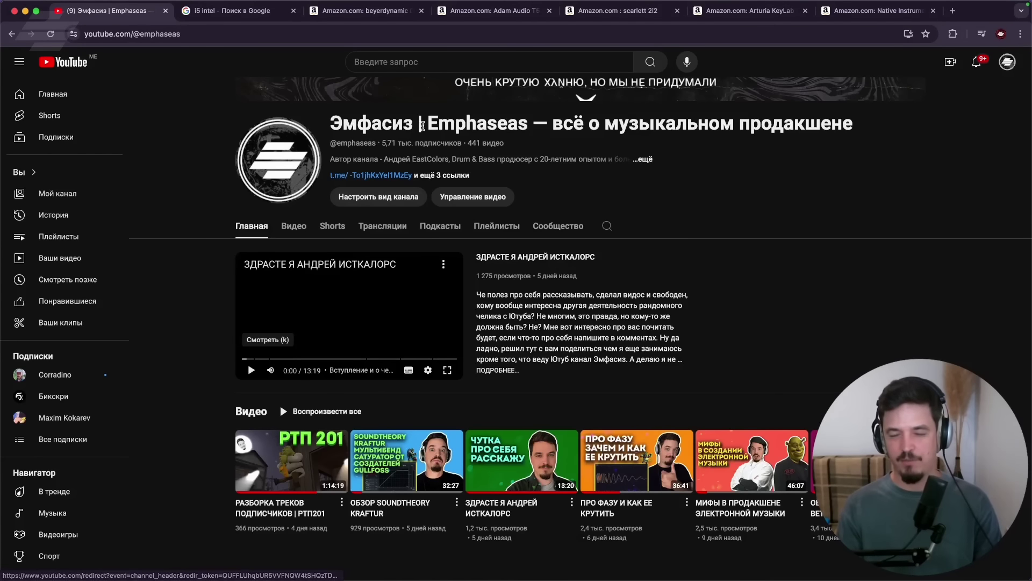
pyautogui.click(434, 92)
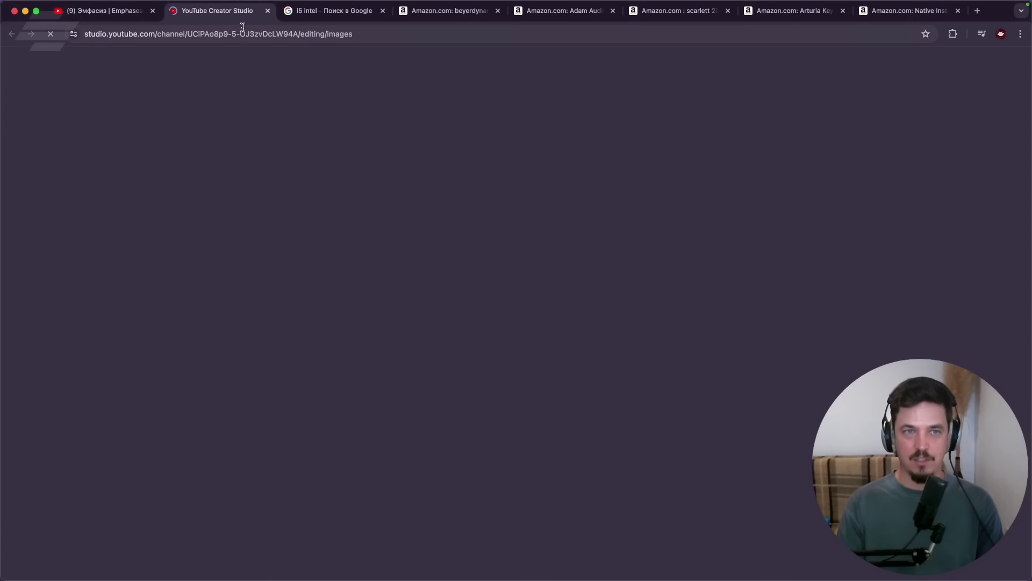
pyautogui.press('super+w')
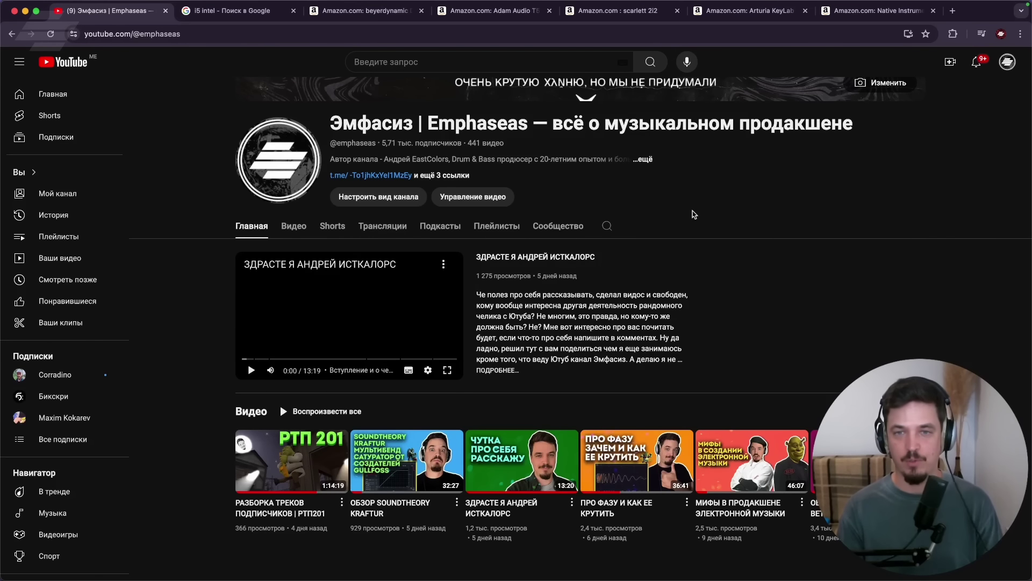
# Search within the Emphaseas channel for "мастеринг" and look through the matching videos.
pyautogui.click(610, 230)
pyautogui.write('мас')
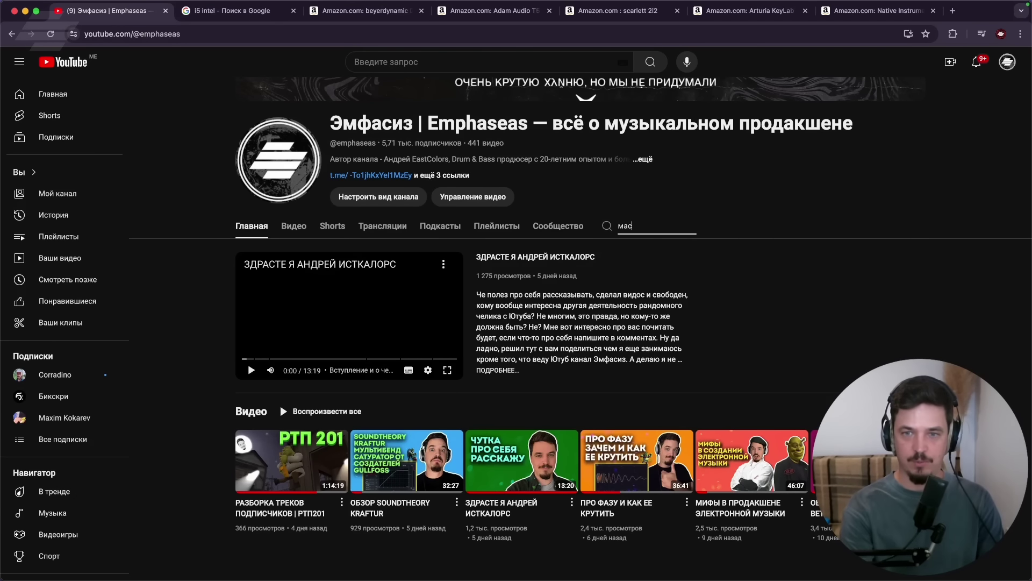
pyautogui.write('теринг')
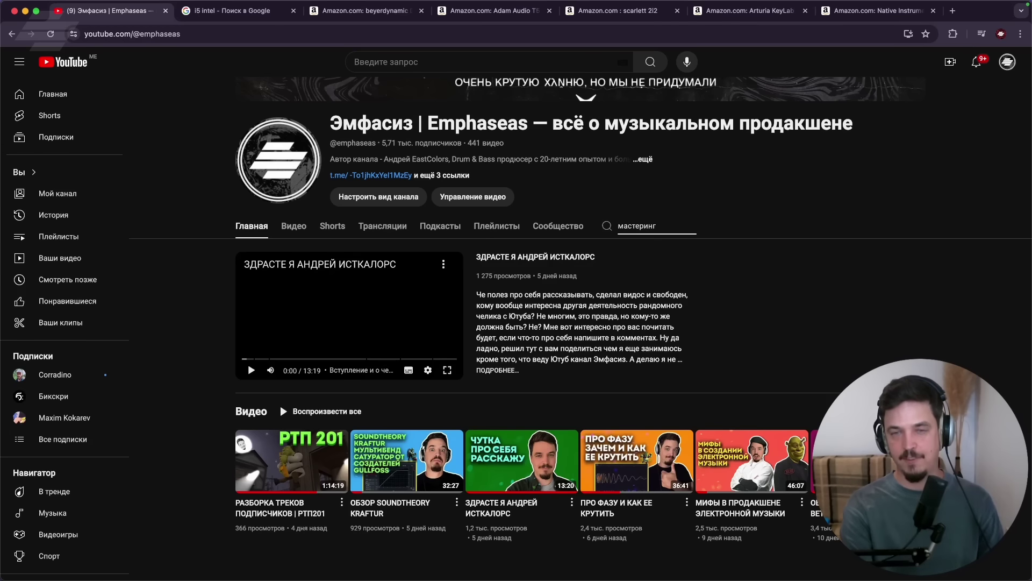
pyautogui.press('Return')
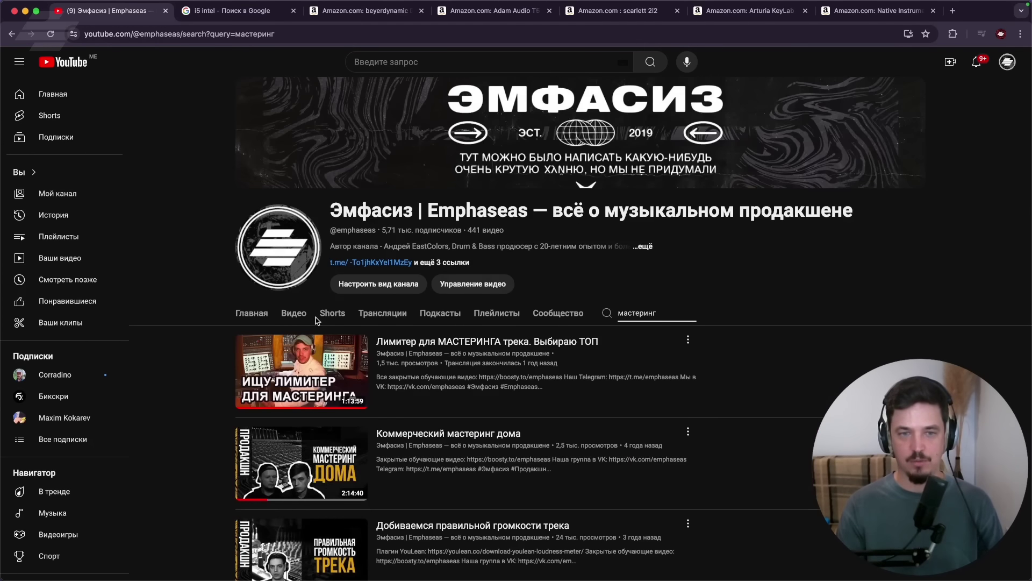
pyautogui.moveTo(323, 358)
pyautogui.scroll(-1, 323, 357)
pyautogui.scroll(-4, 323, 358)
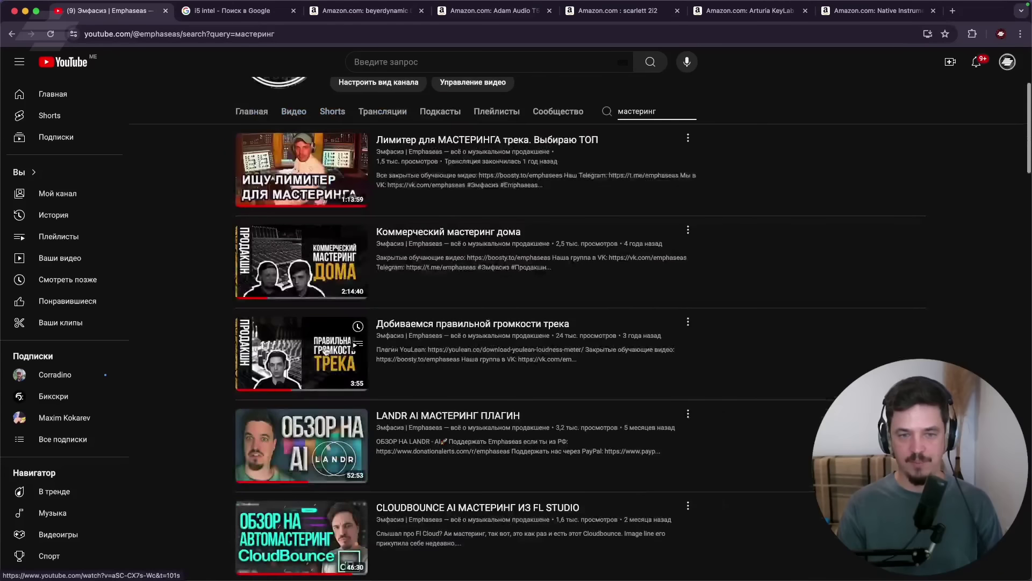
# Search all of YouTube for "mastering tutorial" and look through the resulting videos.
pyautogui.scroll(4, 322, 349)
pyautogui.click(430, 62)
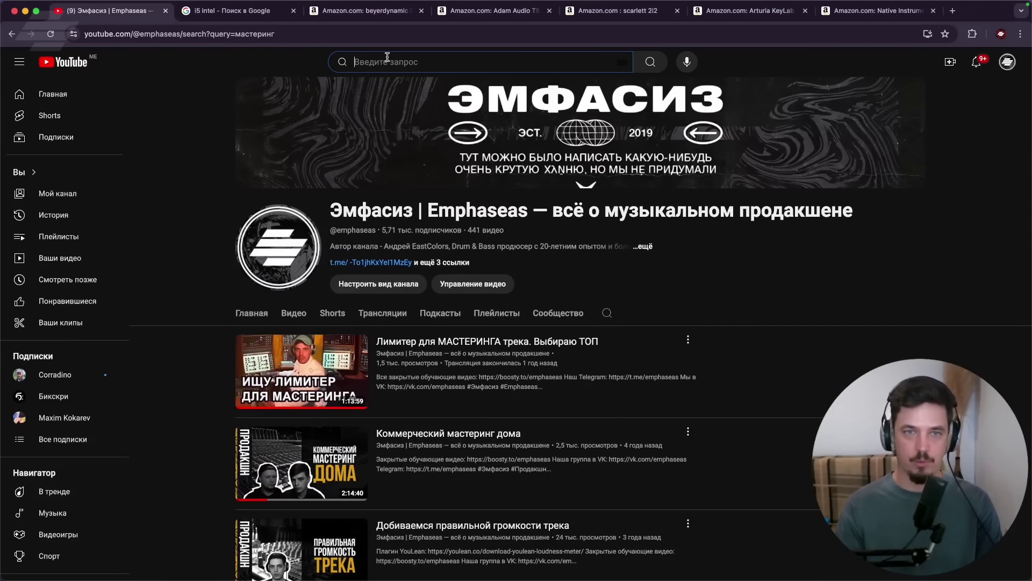
pyautogui.write('mastering')
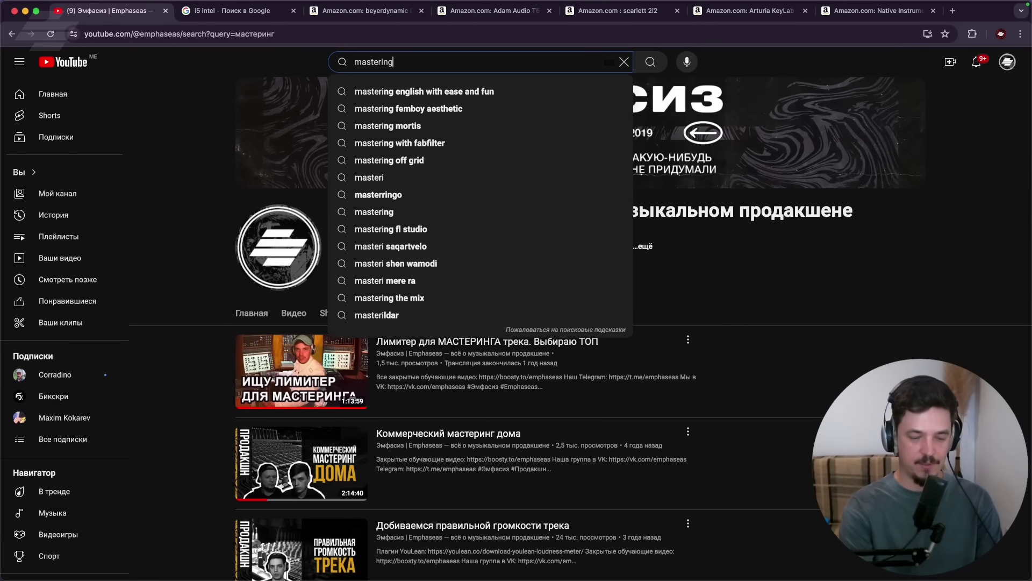
pyautogui.write(' tutorial')
pyautogui.press('Return')
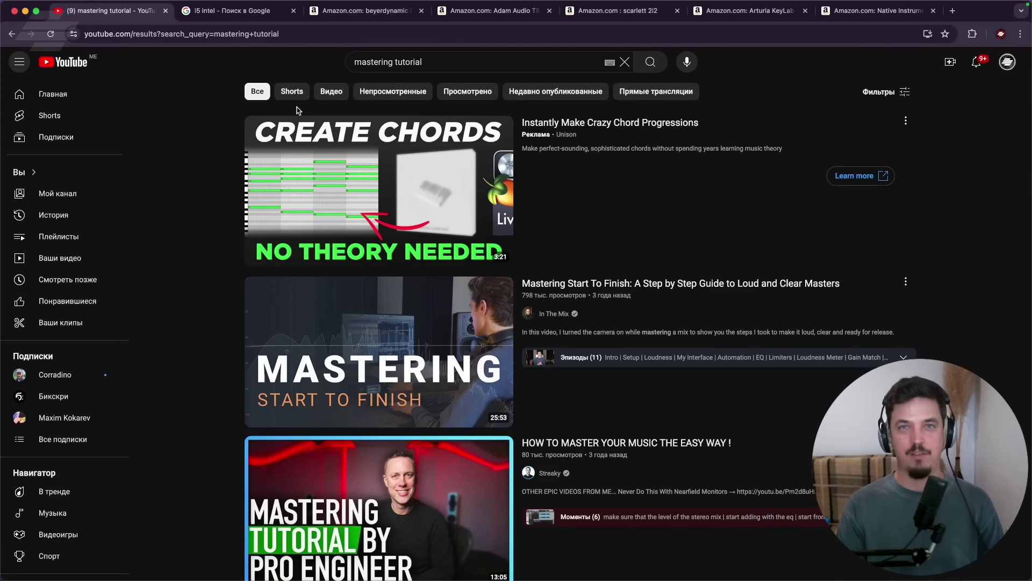
pyautogui.scroll(-9, 538, 269)
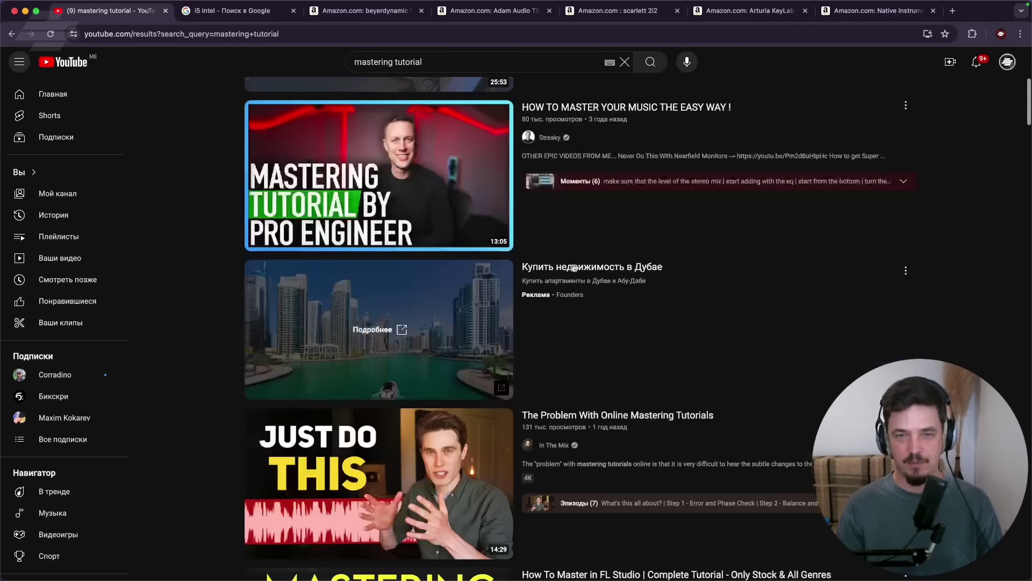
pyautogui.moveTo(573, 270)
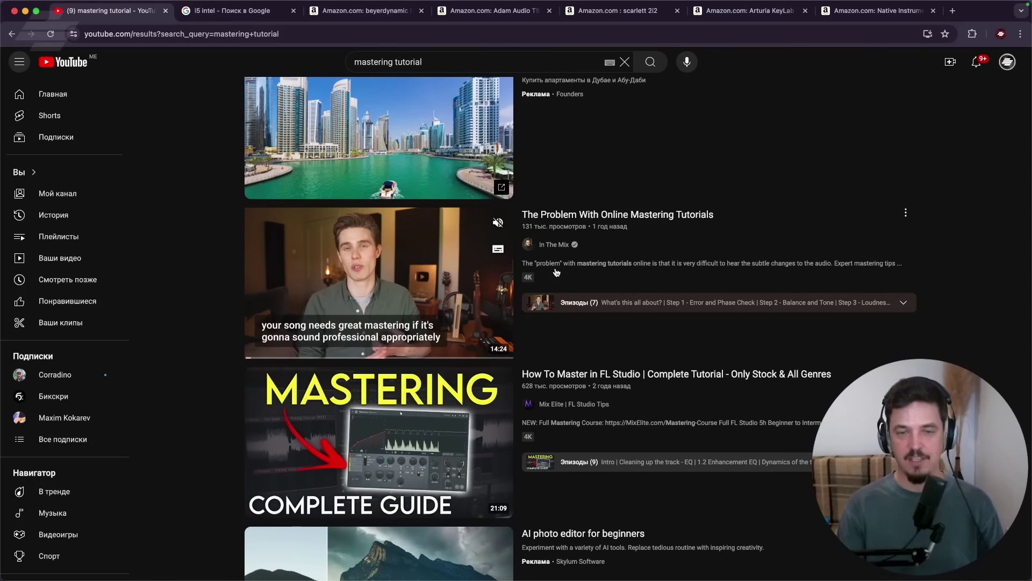
# Switch to Pages and highlight the topics from Интерфейс DAW to Аранжировка, followed by the Понять что это надолго bullet.
pyautogui.moveTo(785, 579)
pyautogui.click(672, 563)
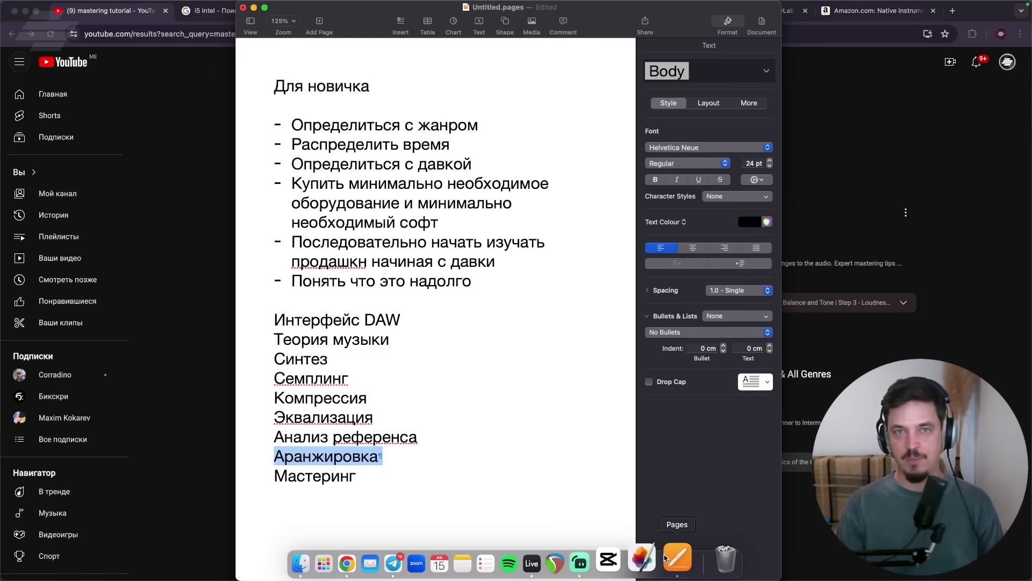
pyautogui.moveTo(271, 319); pyautogui.dragTo(388, 464)
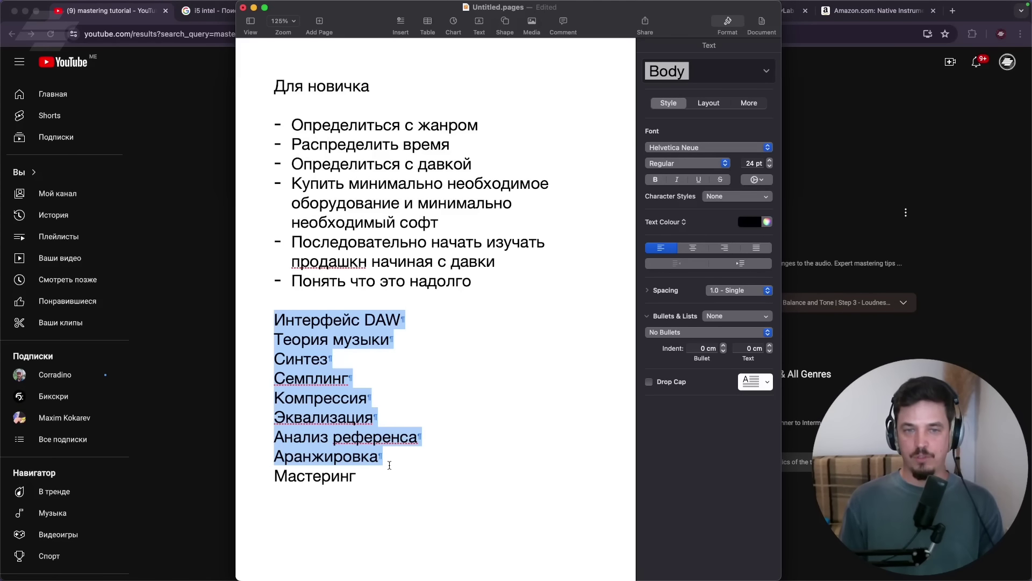
pyautogui.moveTo(290, 280); pyautogui.dragTo(470, 279)
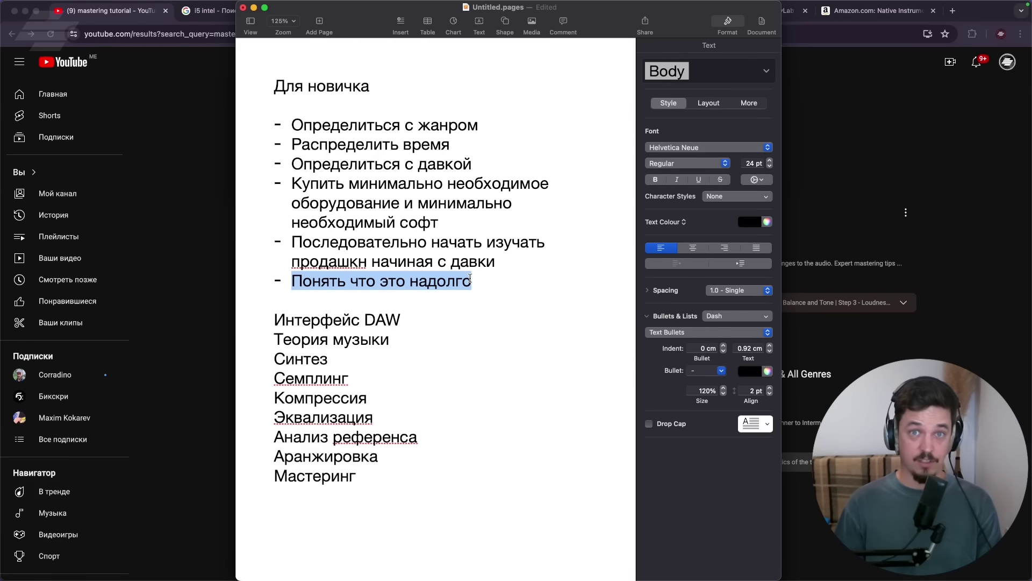